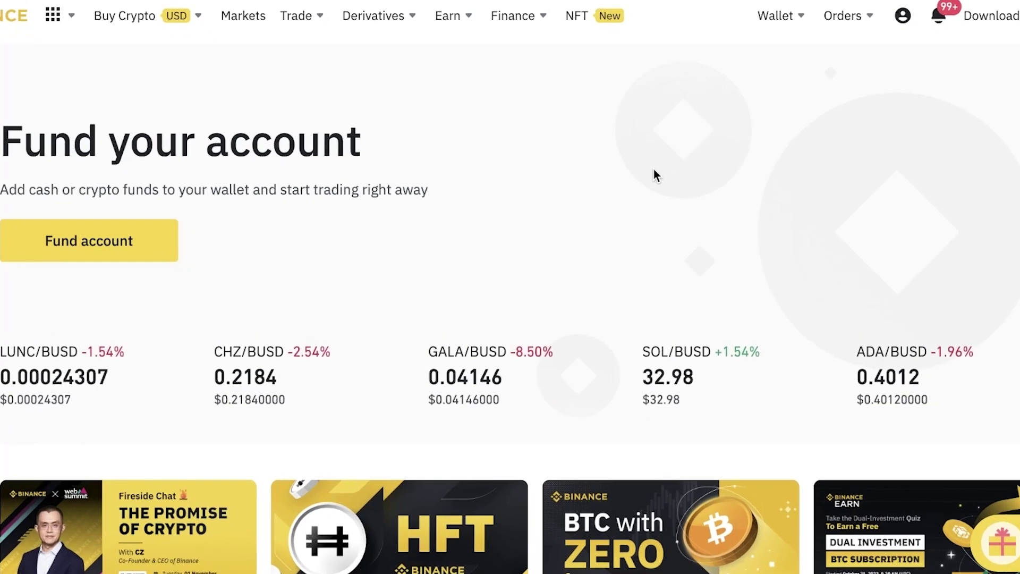
Browse the account dashboard, then open the identity verification page
scroll(655, 177, down, 10)
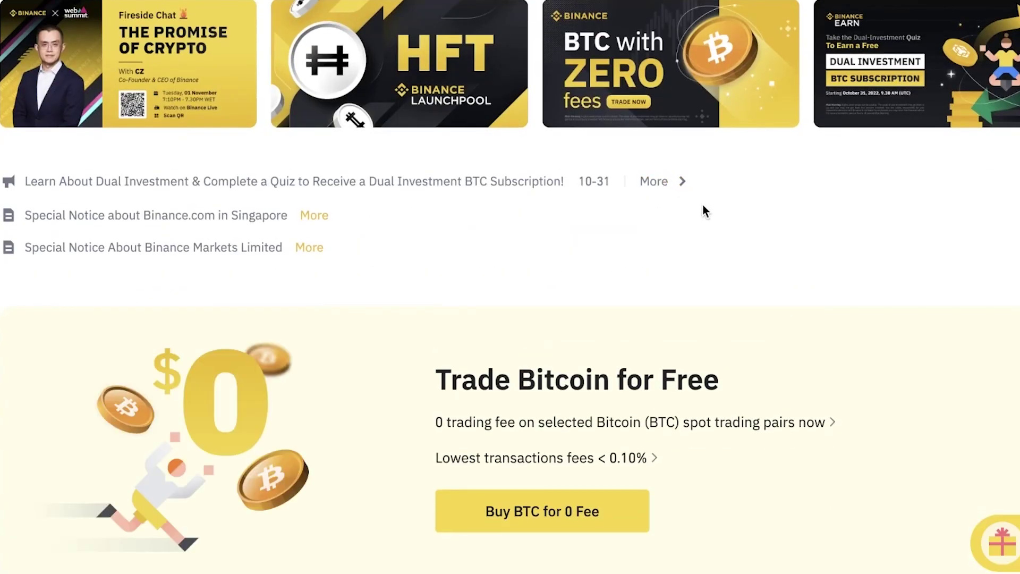
scroll(703, 207, down, 3)
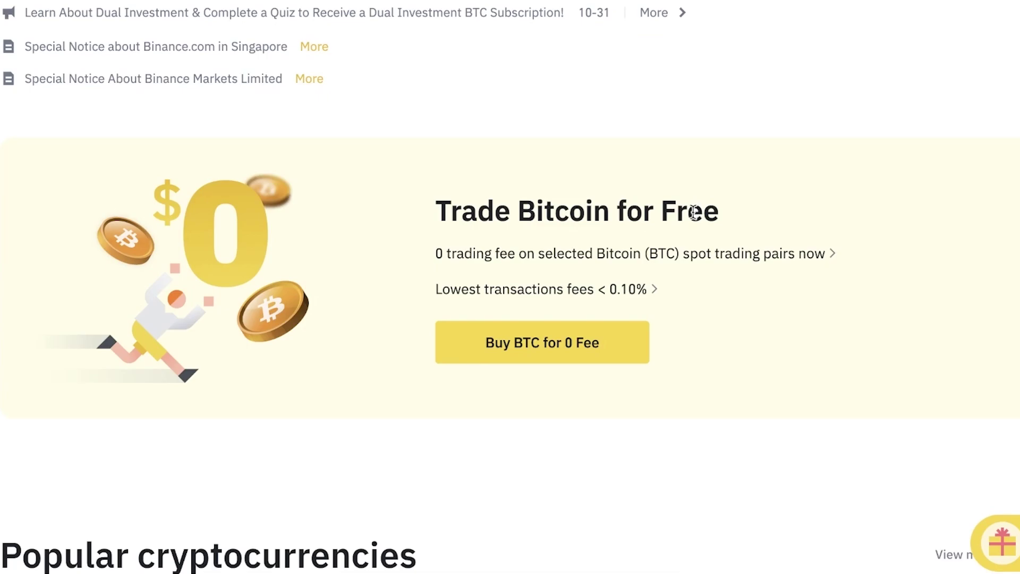
scroll(693, 217, down, 8)
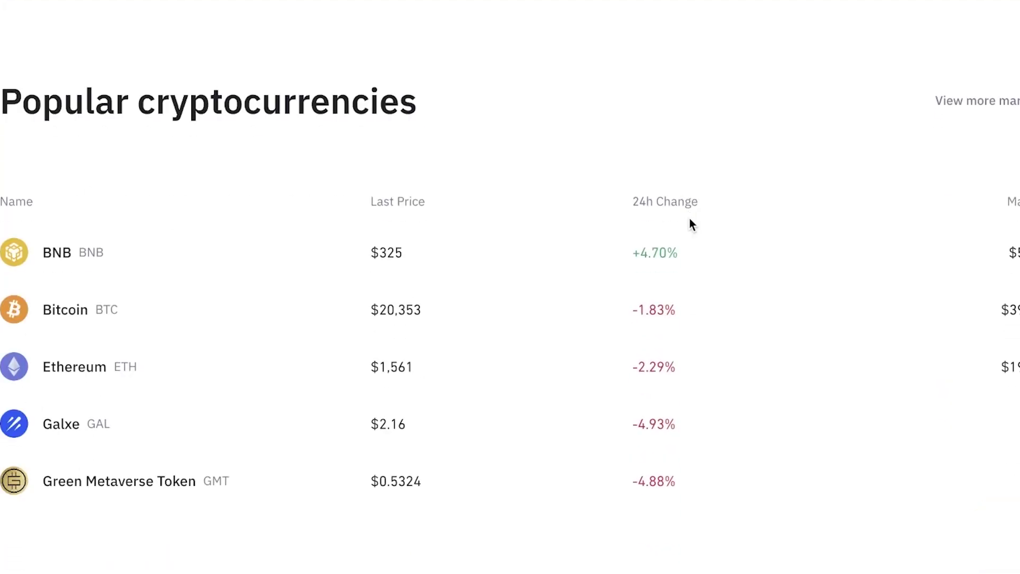
scroll(691, 219, up, 7)
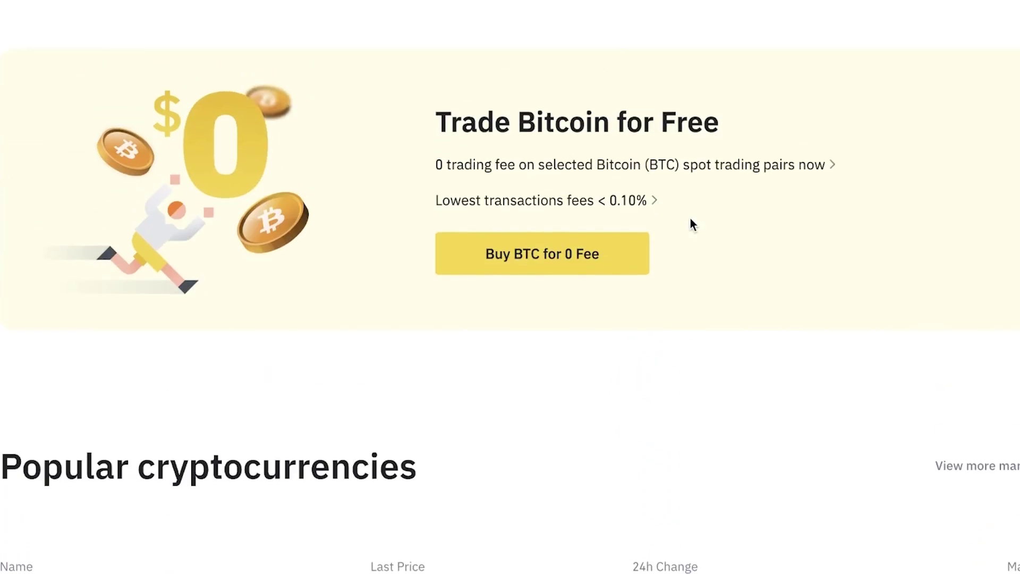
scroll(683, 223, up, 3)
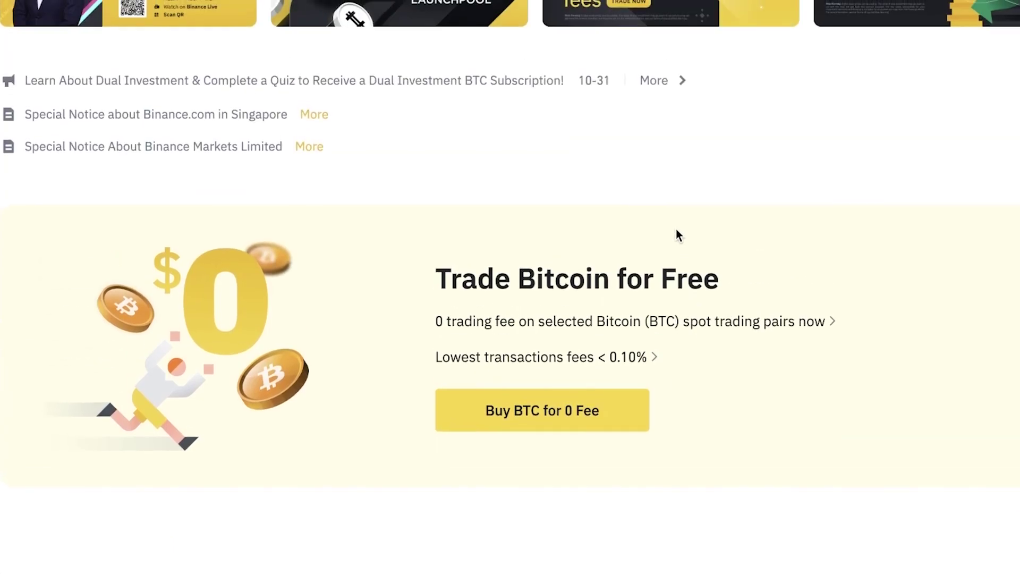
scroll(672, 239, up, 10)
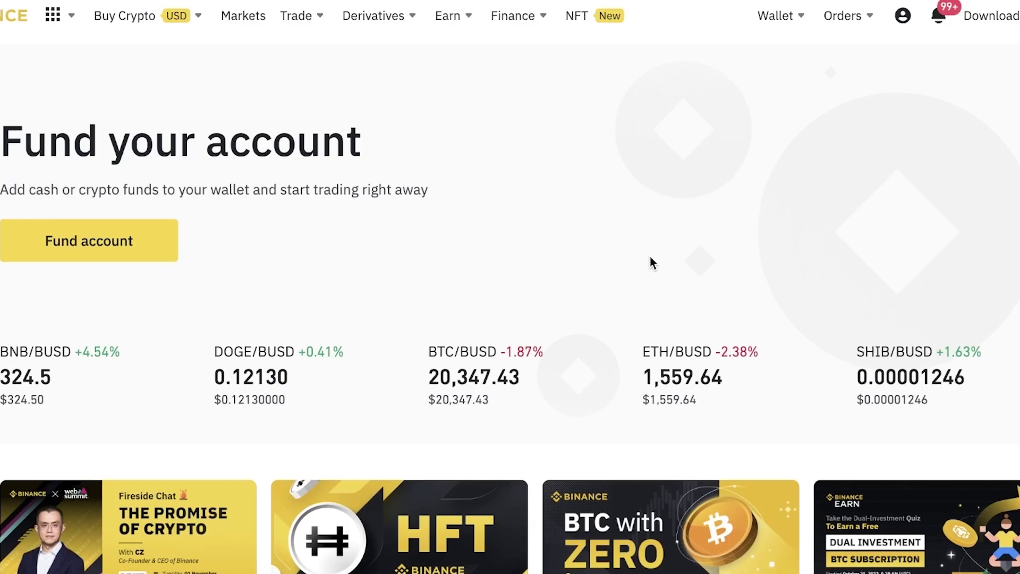
mouse_move(897, 40)
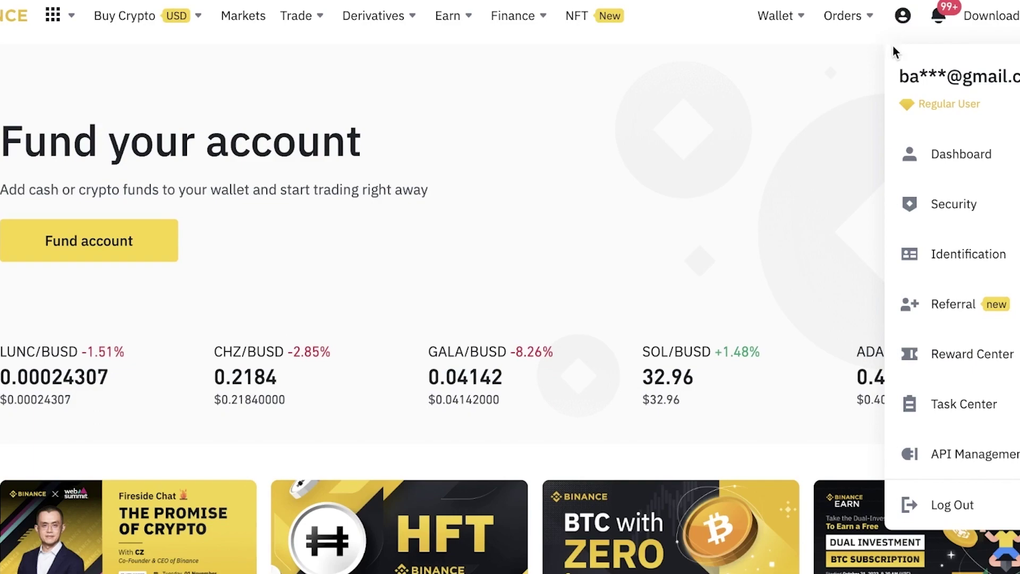
click(940, 160)
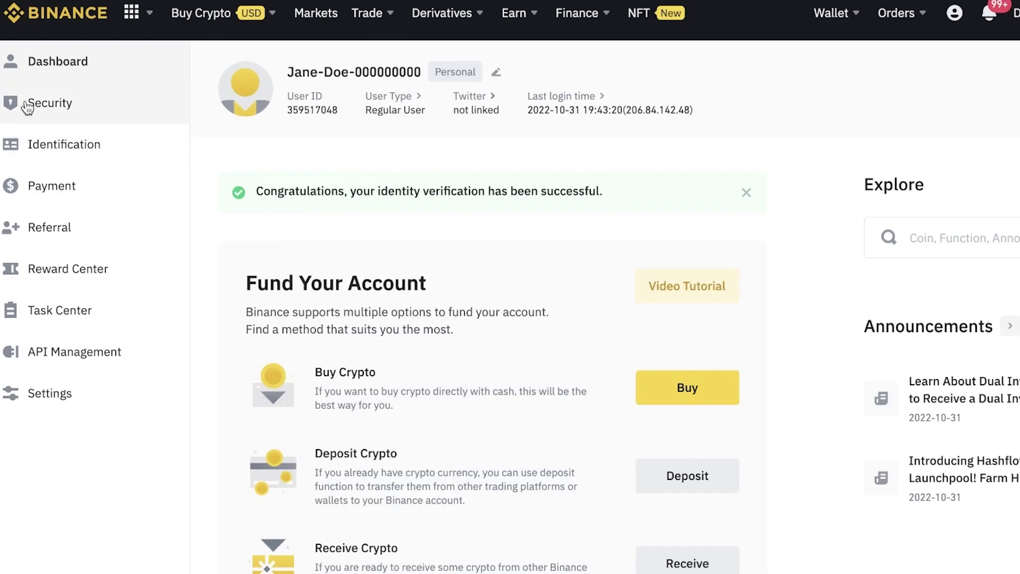
click(8, 139)
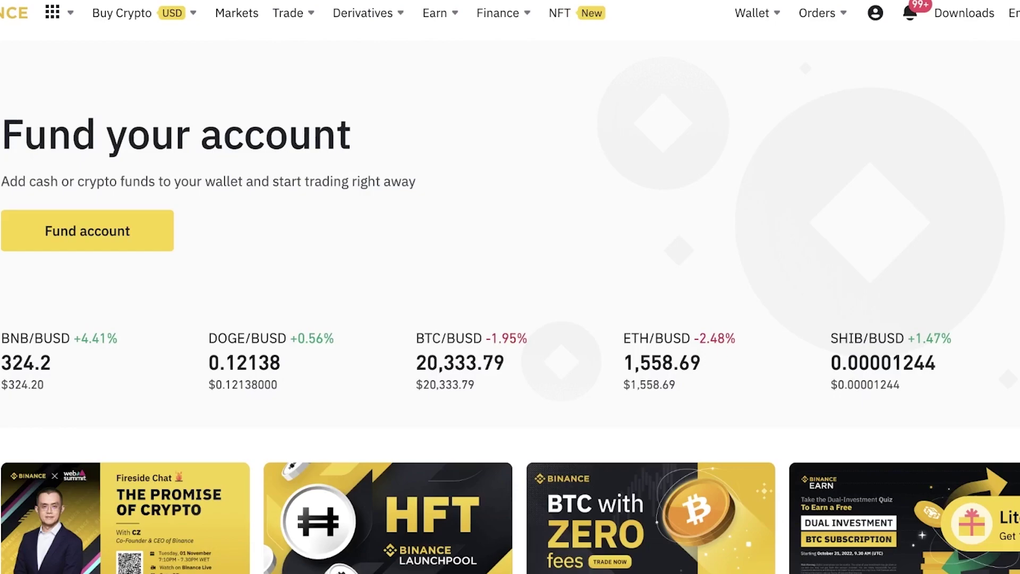
Open the Wallet Overview showing a 0.00 BTC balance, then show Buy Crypto's Pay with options
mouse_move(751, 16)
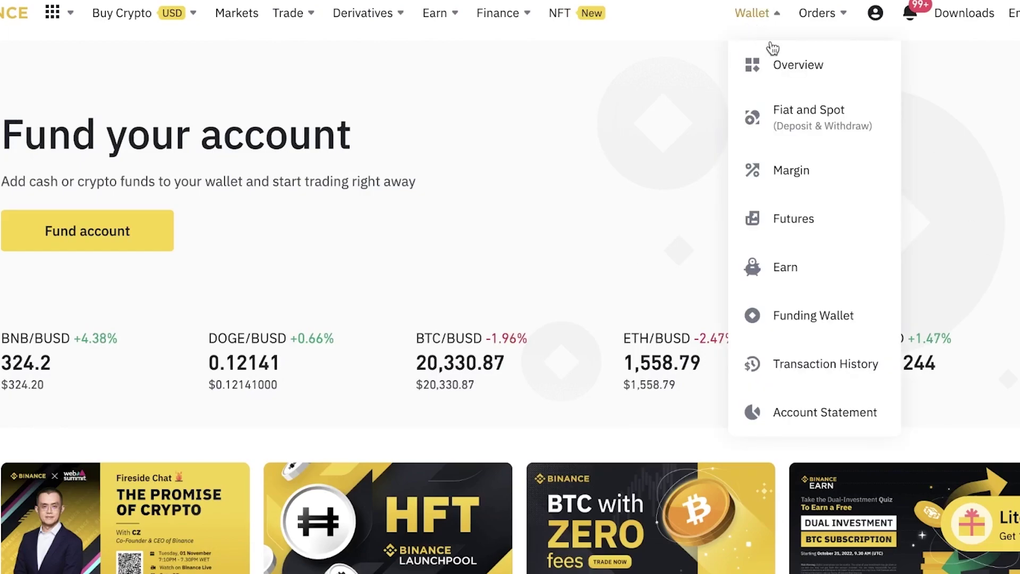
click(787, 68)
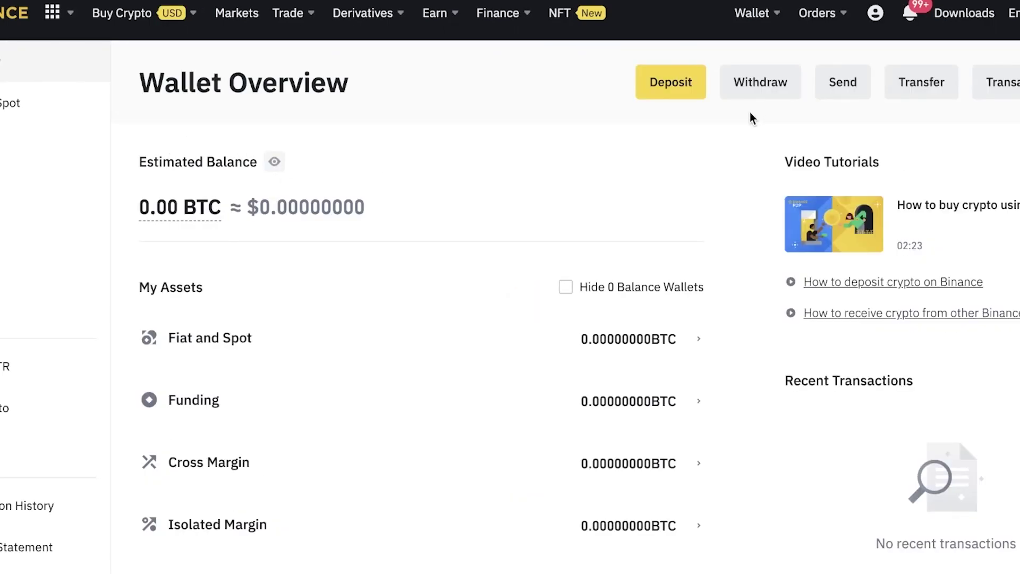
scroll(289, 199, down, 1)
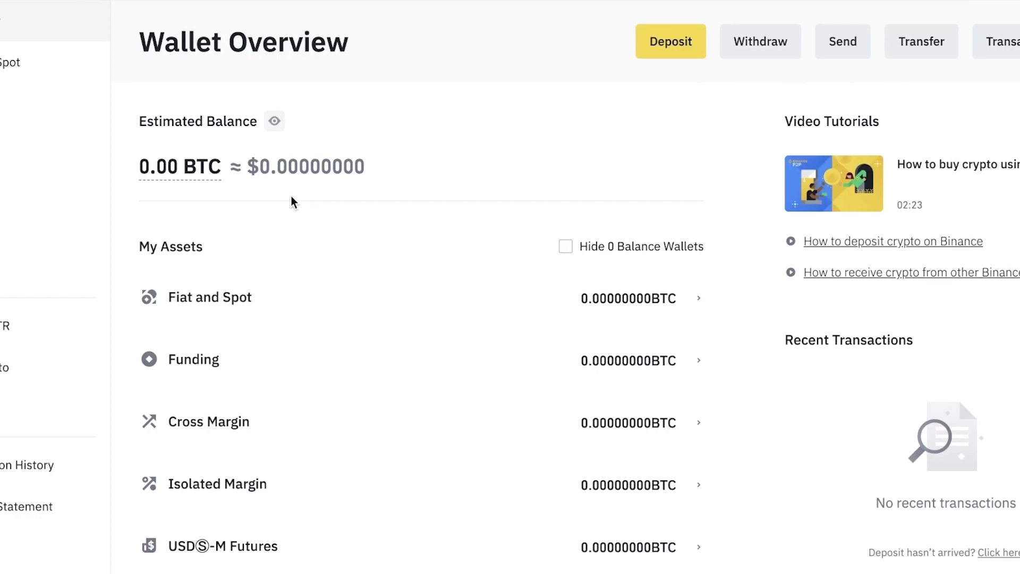
scroll(291, 202, up, 1)
mouse_move(115, 28)
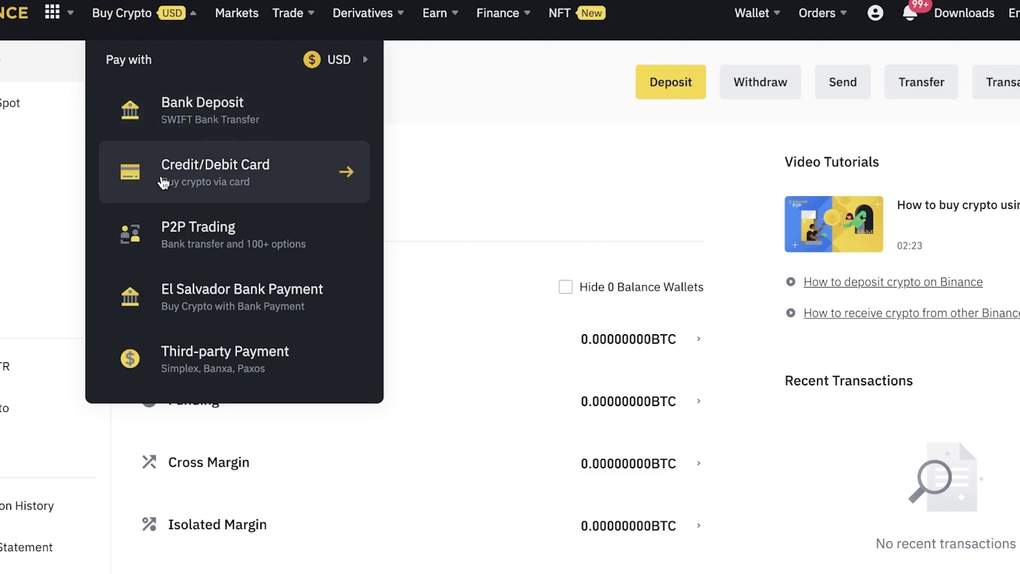
Open the credit/debit card purchase form, dismiss its intro, and look over the crypto list
click(163, 183)
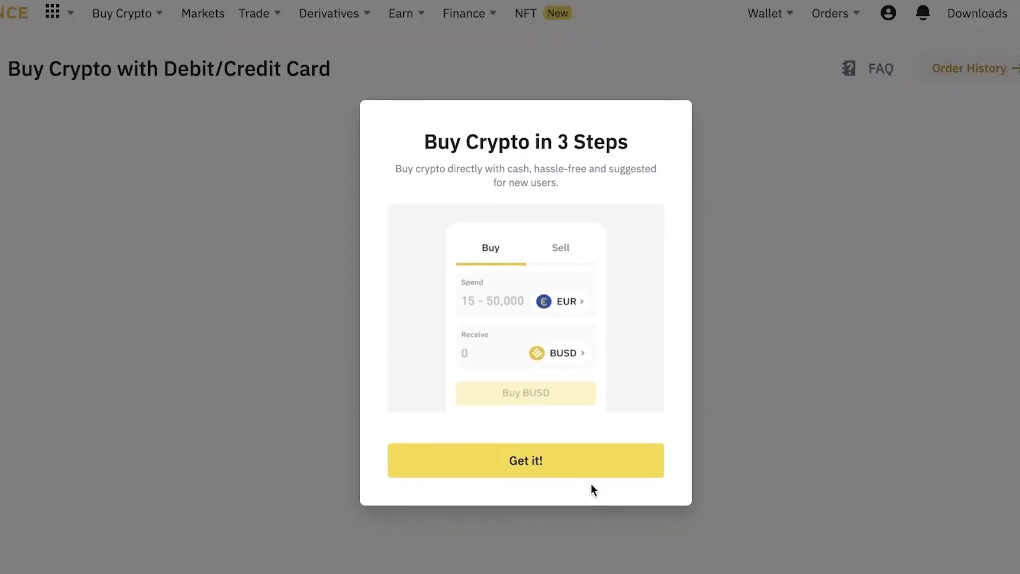
click(591, 484)
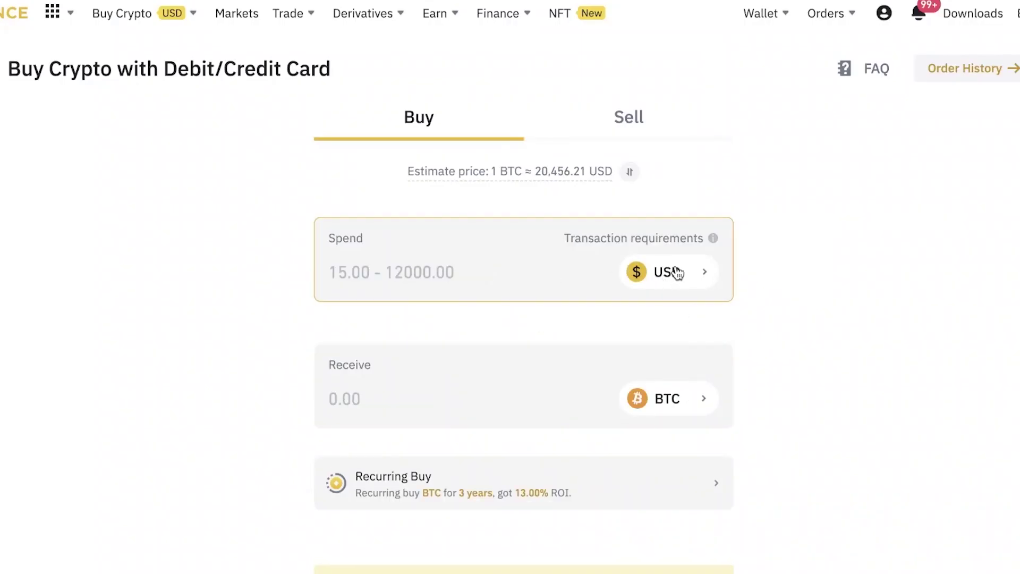
click(682, 410)
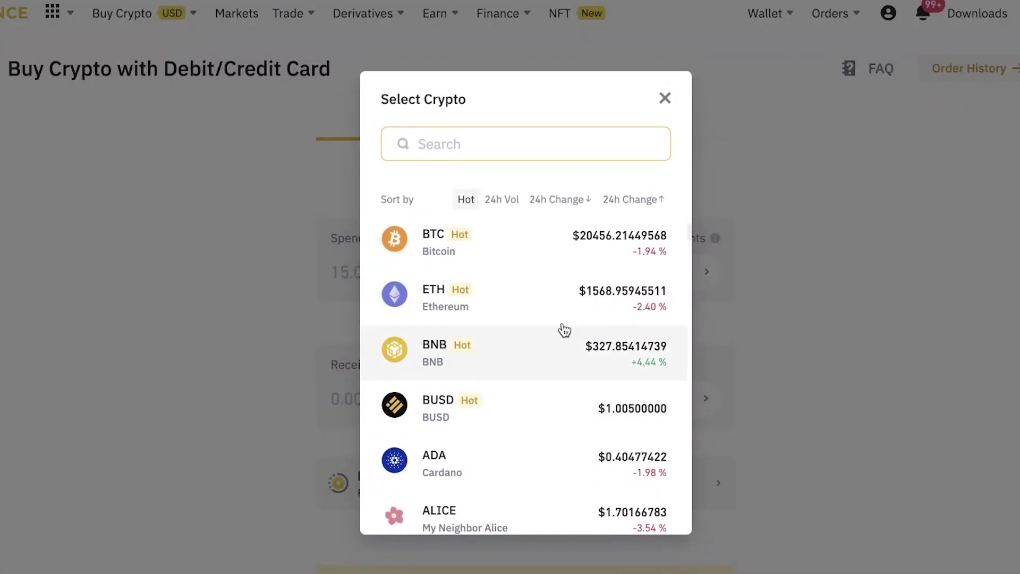
click(667, 99)
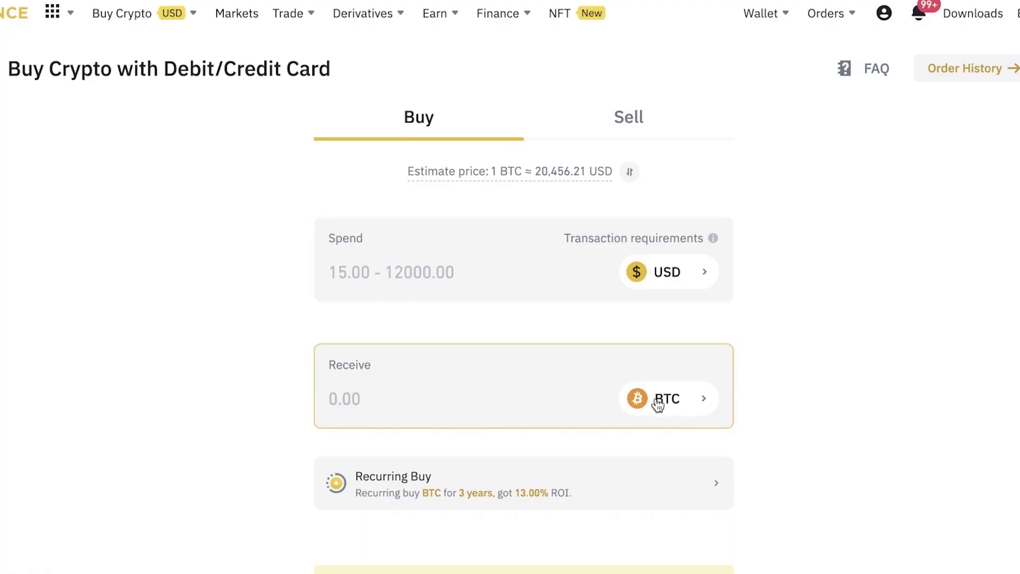
click(475, 392)
Search 'USD' in the receive-crypto list and choose USDT
click(648, 404)
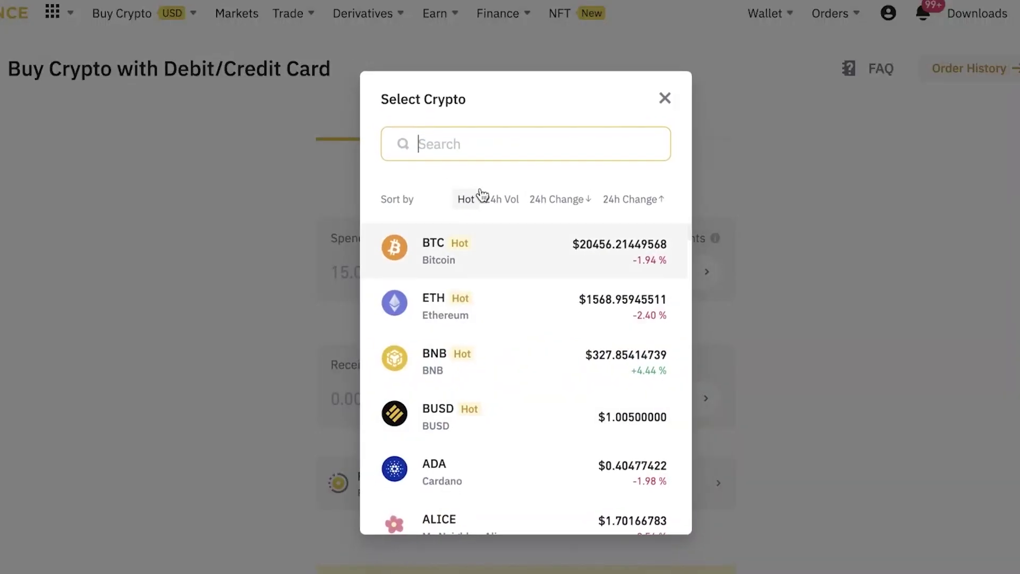
text(USD)
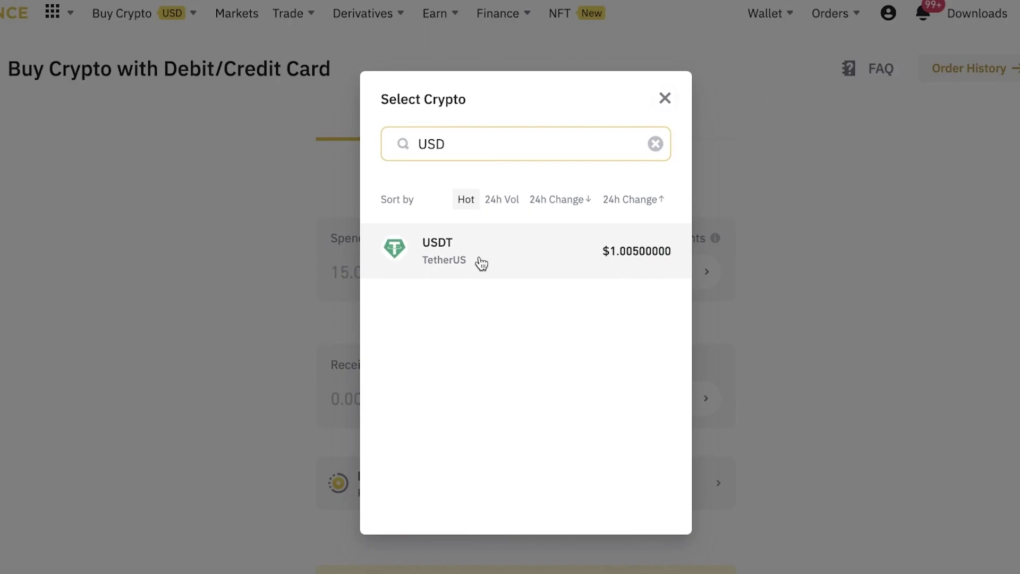
click(478, 262)
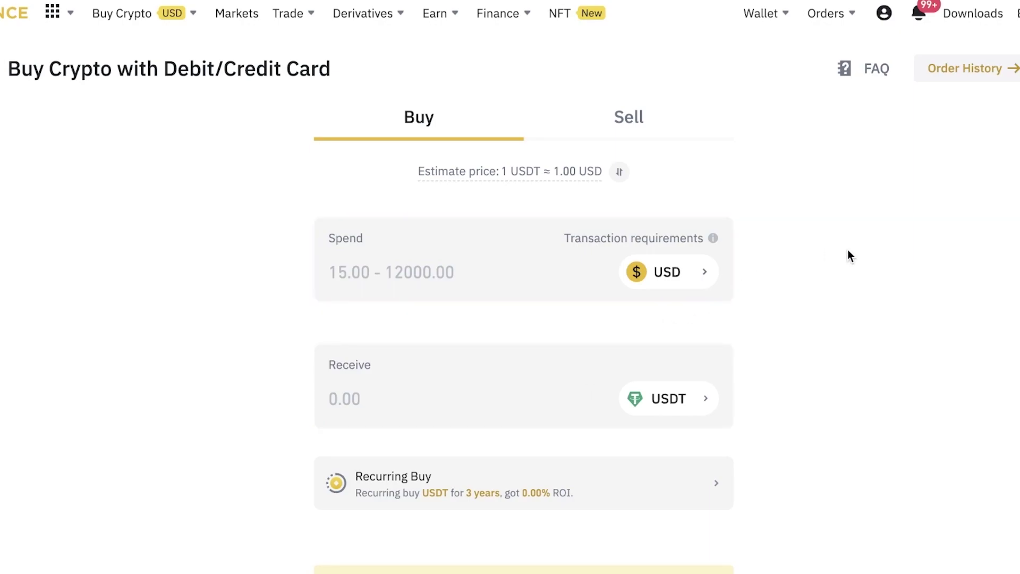
mouse_move(105, 4)
Switch the receive crypto to BUSD and enter 90 to spend, giving 89.55 BUSD
click(675, 397)
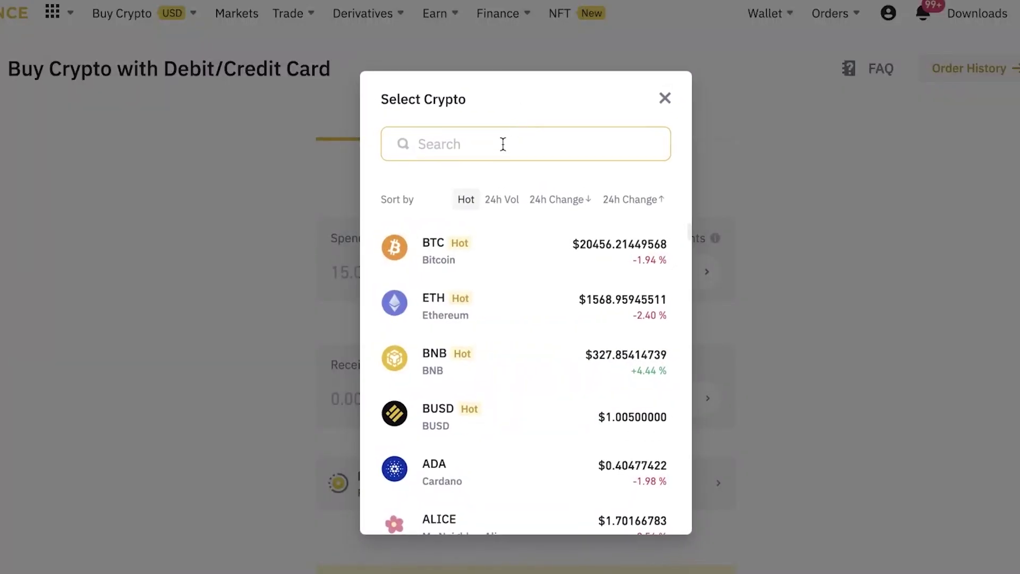
click(423, 425)
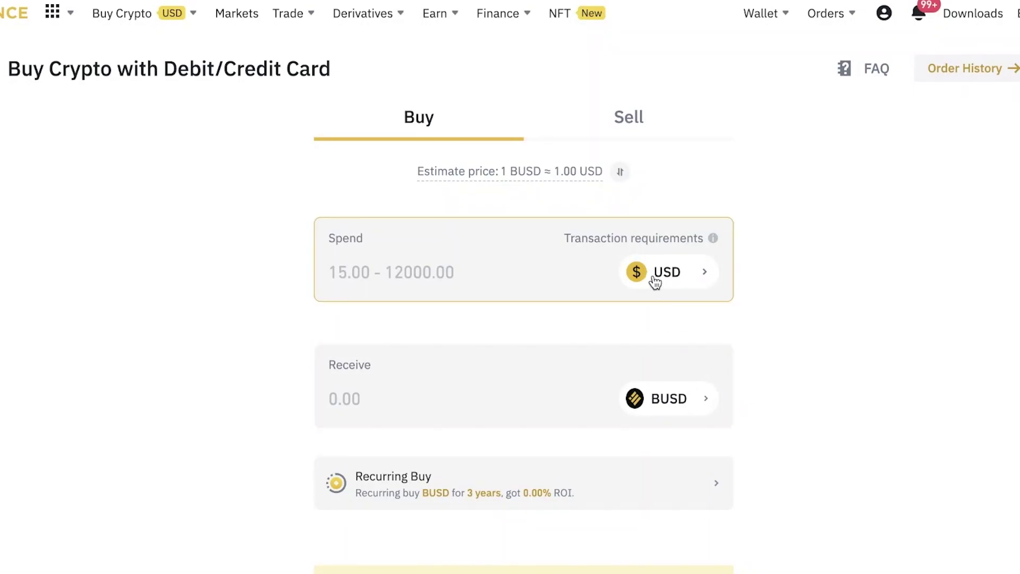
click(394, 265)
text(90)
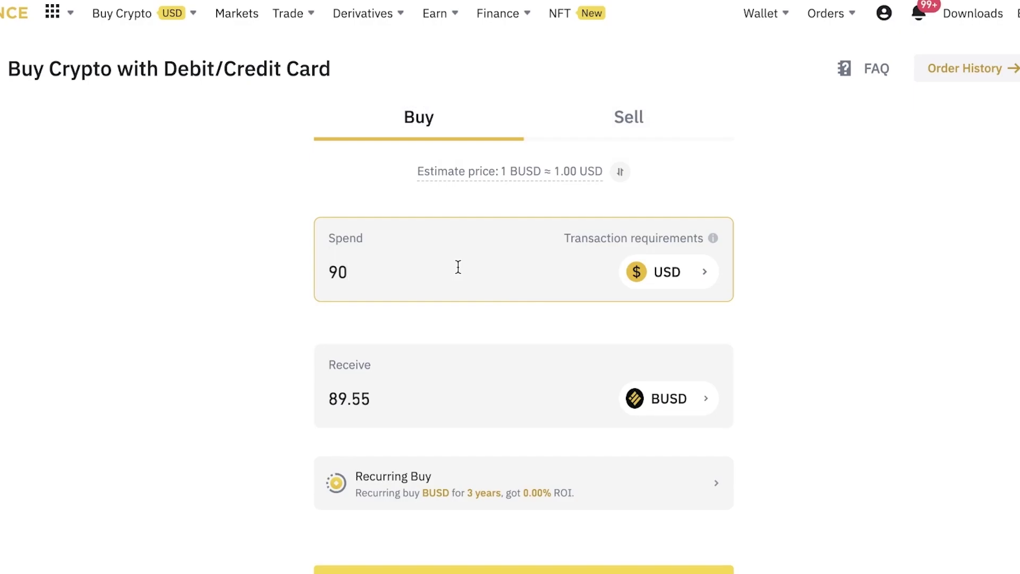
scroll(430, 404, down, 4)
scroll(599, 198, up, 4)
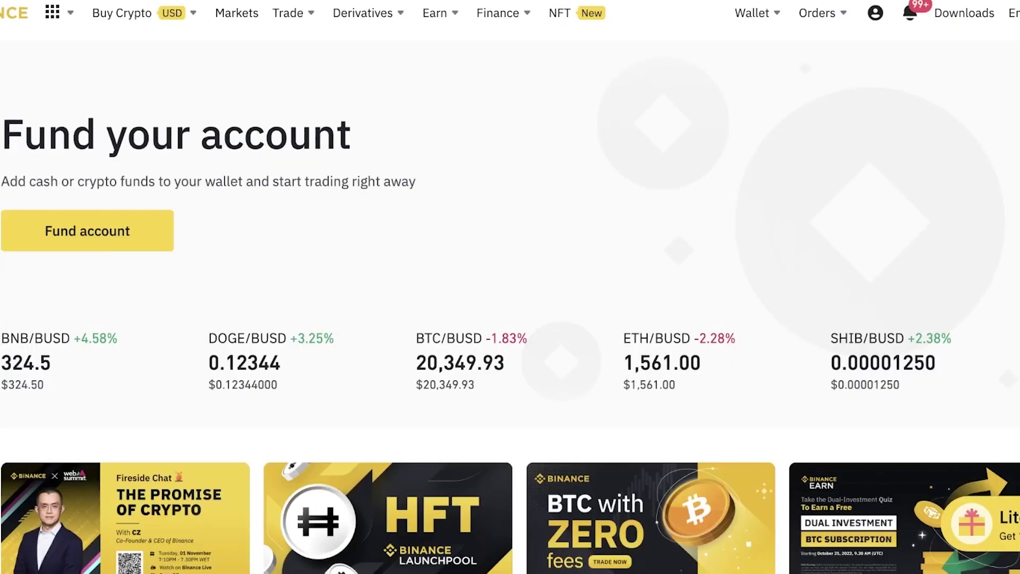
Show the Trade dropdown listing Convert, Spot, Margin and P2P
mouse_move(118, 21)
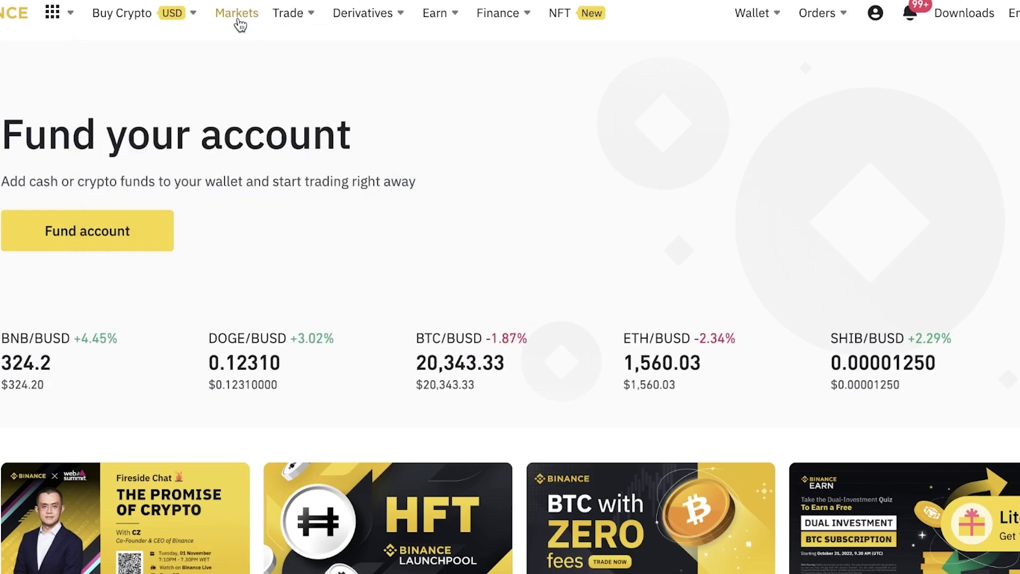
mouse_move(302, 18)
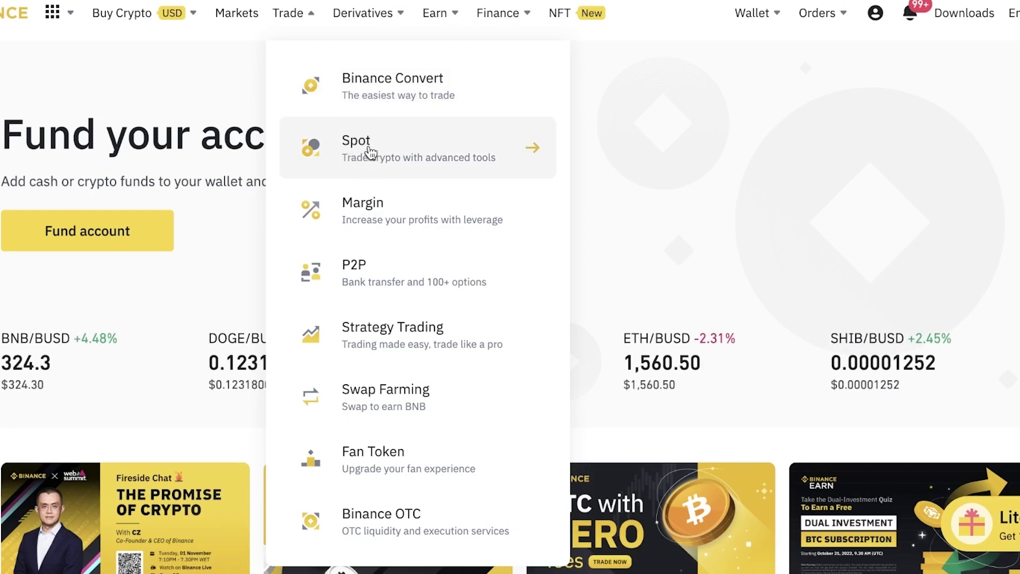
Open the BTC/USDT spot page, adjust the chart view, and select the buy Price field
click(370, 153)
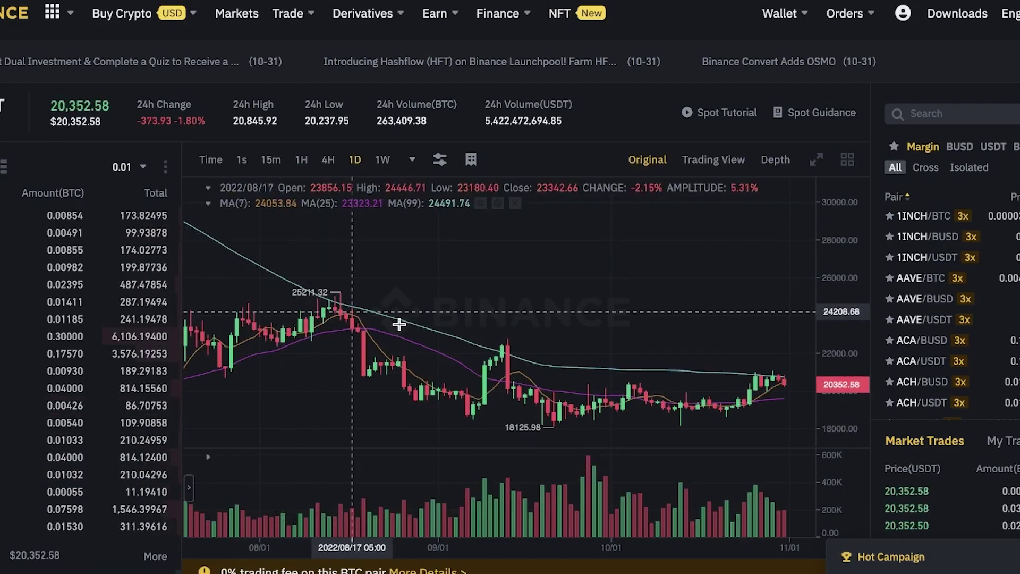
scroll(677, 357, up, 5)
scroll(673, 359, down, 8)
scroll(674, 359, up, 2)
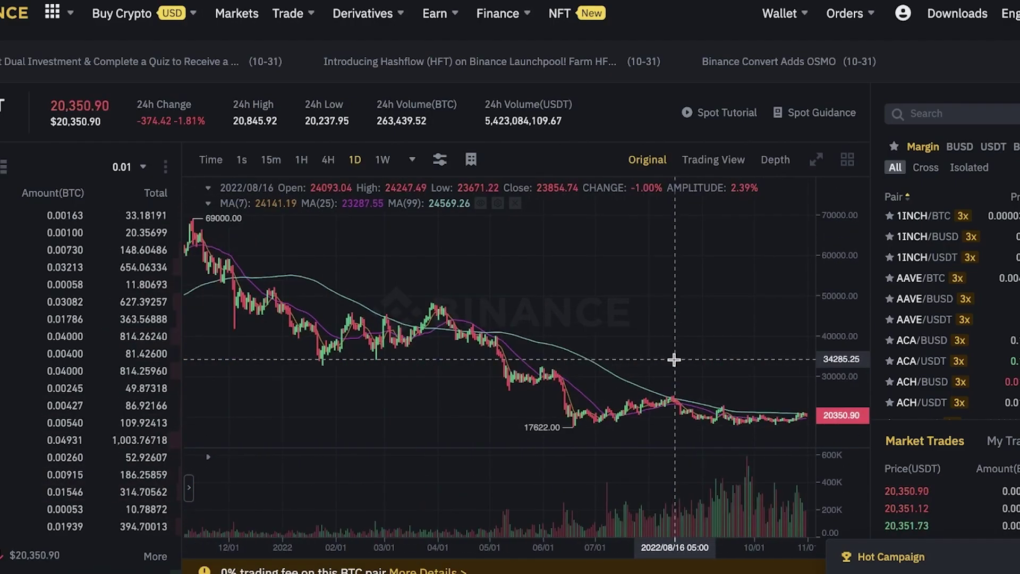
scroll(673, 359, up, 6)
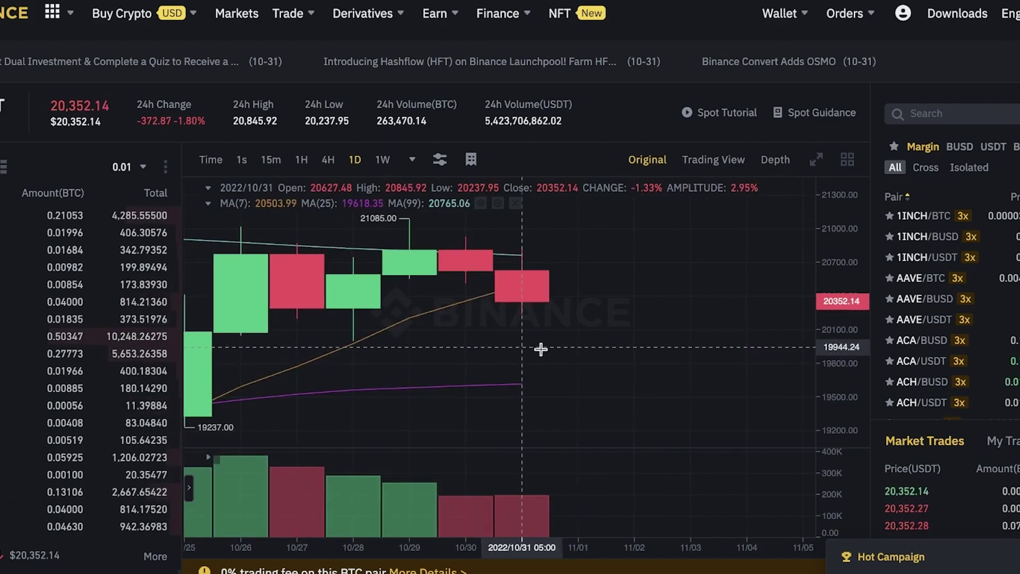
scroll(553, 330, left, 3)
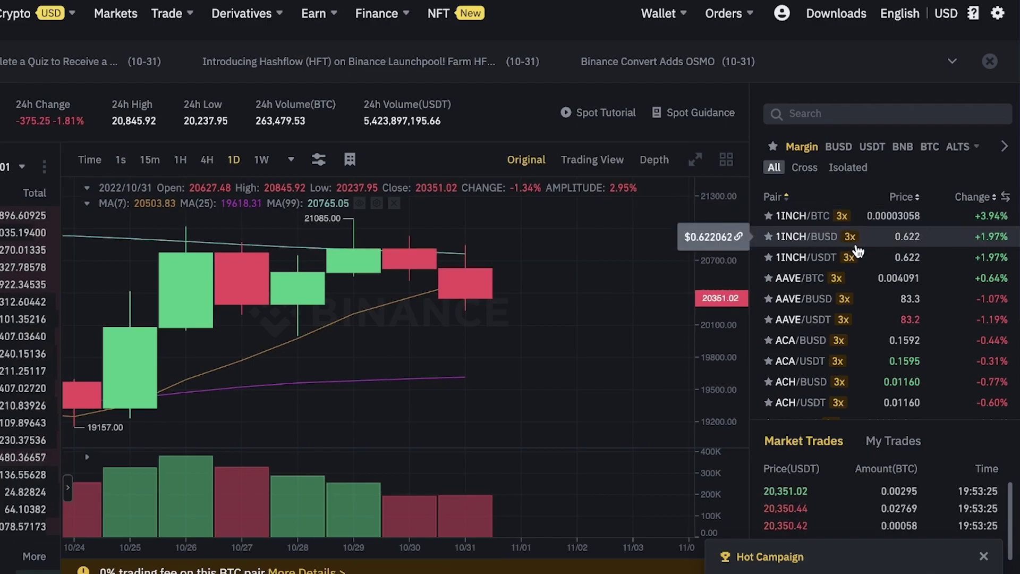
scroll(985, 232, down, 5)
scroll(703, 284, up, 6)
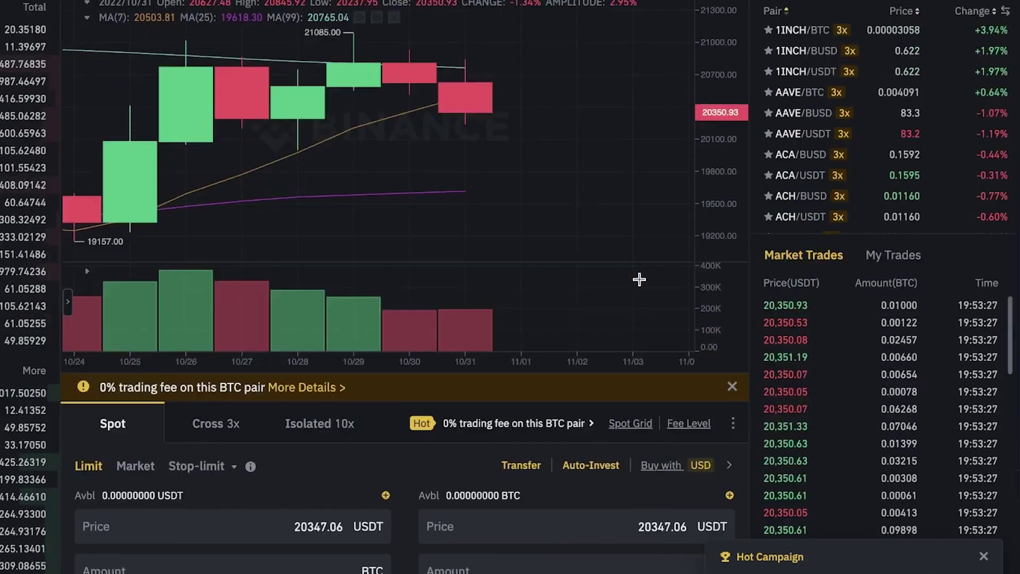
scroll(674, 282, down, 9)
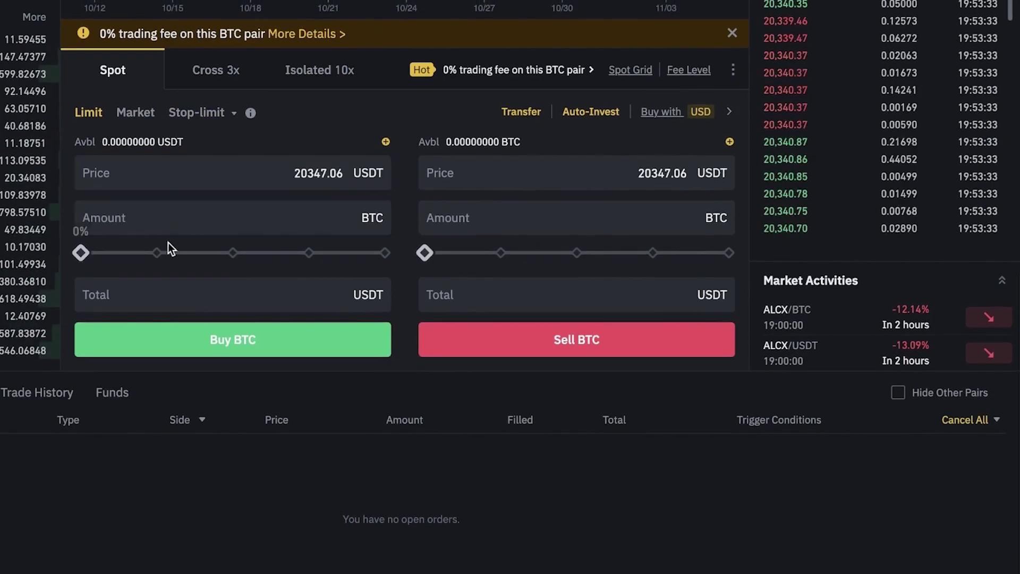
click(126, 164)
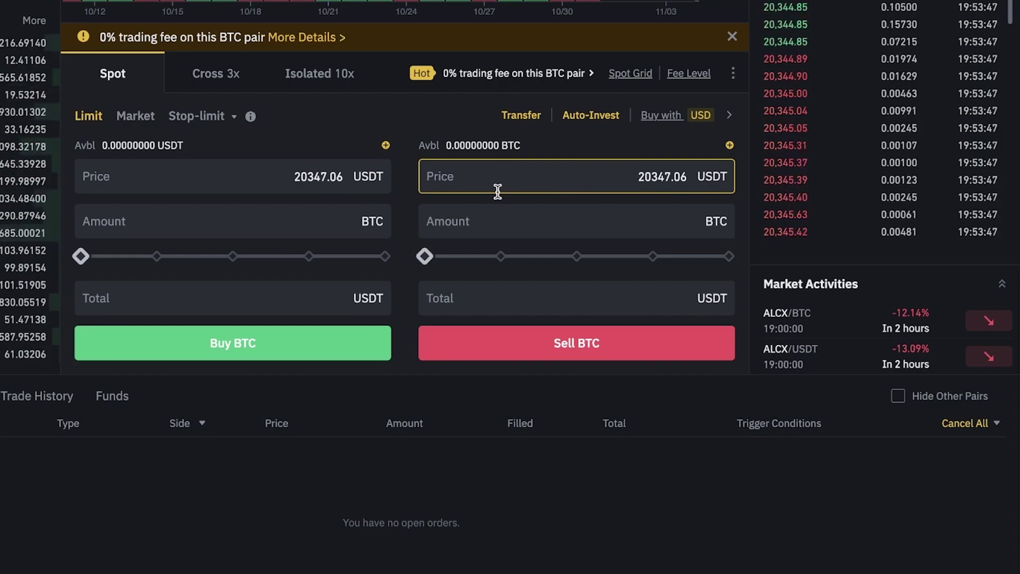
Switch to Cross 3x margin, dismiss the welcome dialog, and set the buy amount to 8%
click(230, 73)
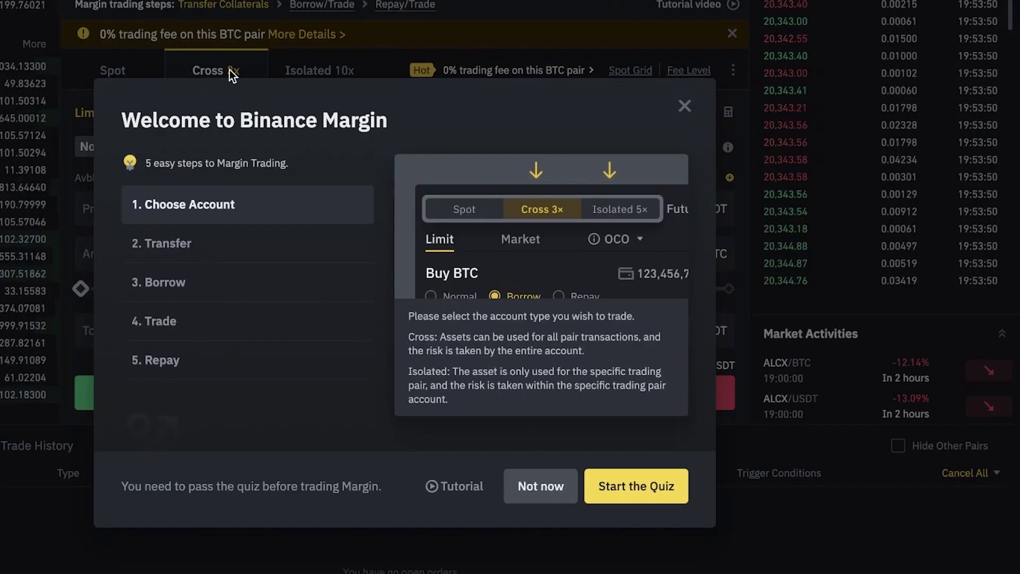
click(685, 106)
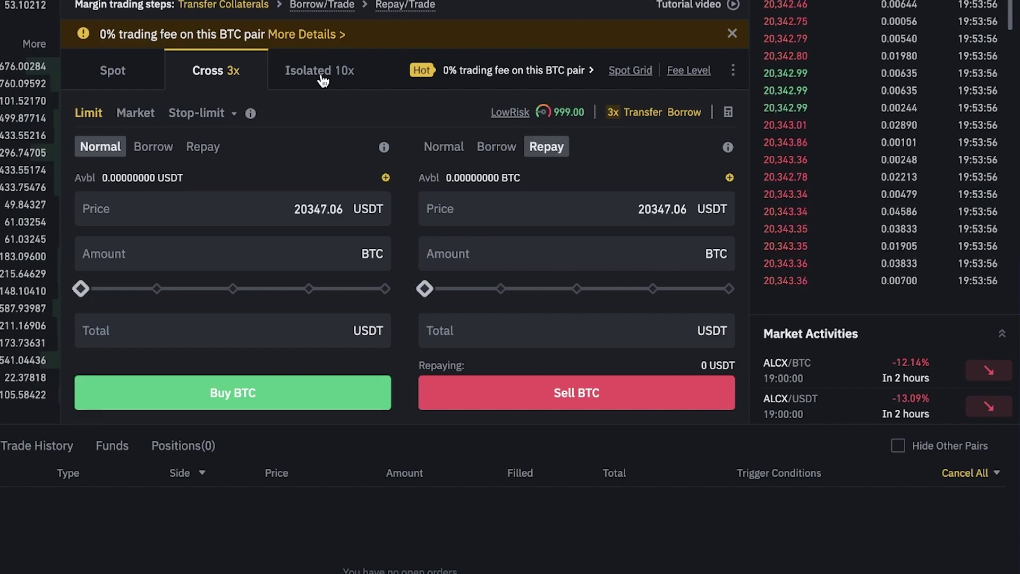
click(84, 259)
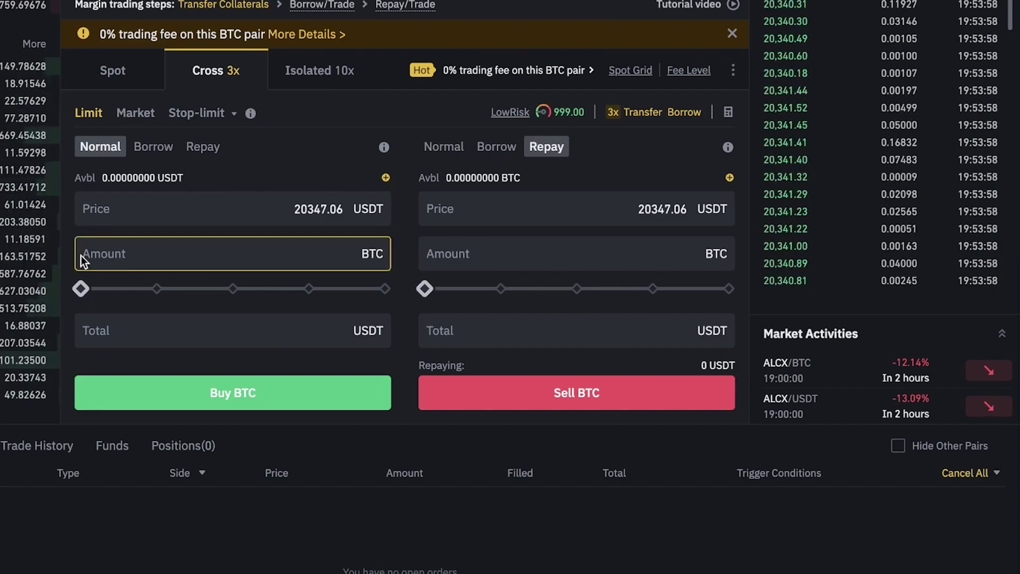
drag(80, 288, 103, 294)
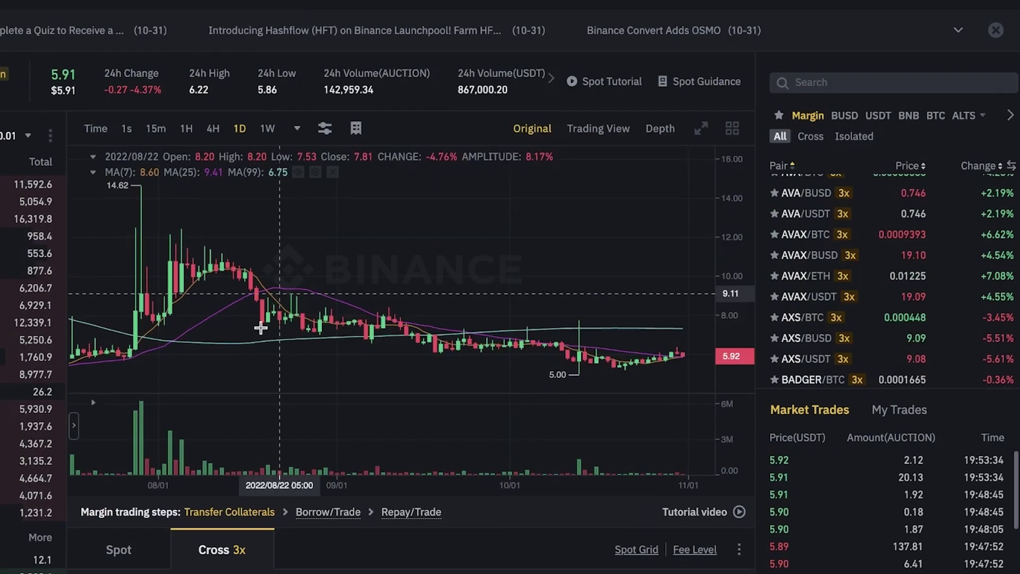
View AVAX/USDT in Isolated 5x margin mode, dismissing the welcome dialog
scroll(261, 328, down, 3)
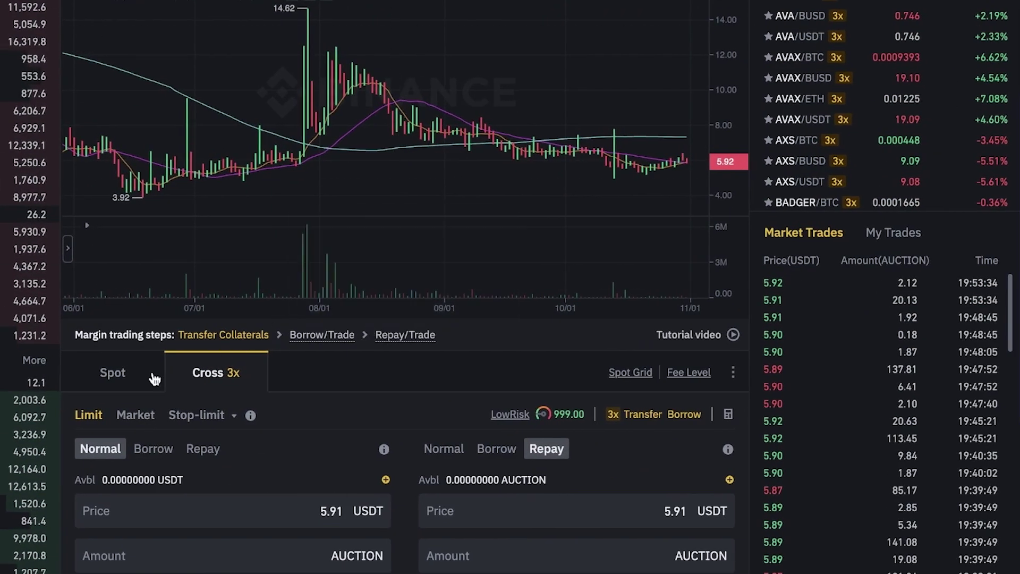
click(798, 119)
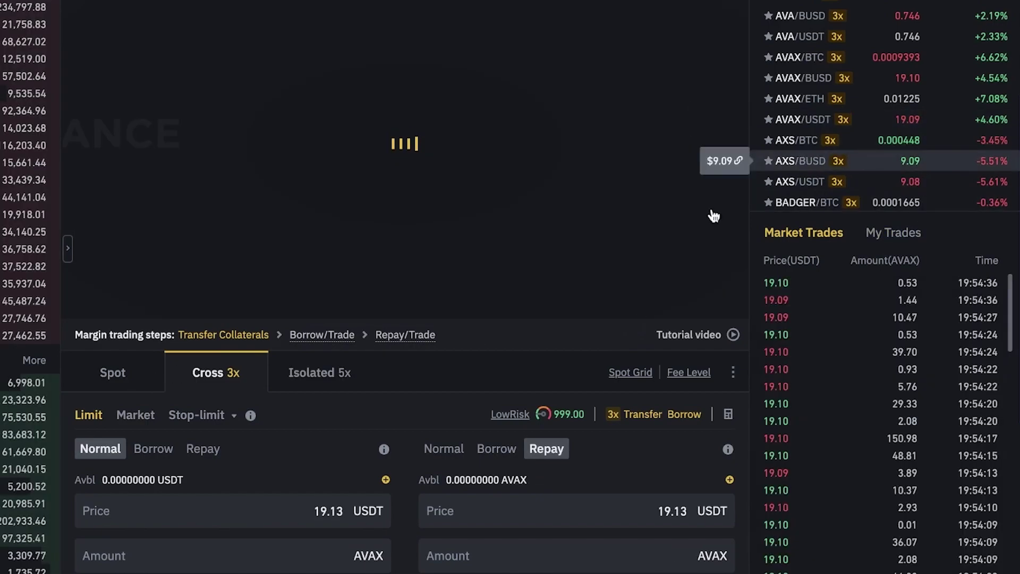
click(319, 373)
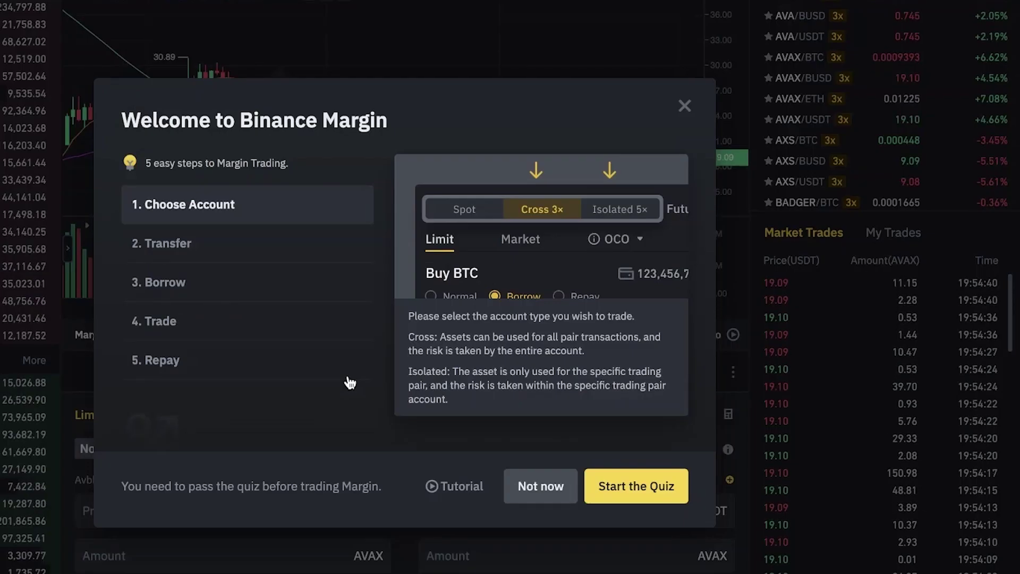
click(685, 104)
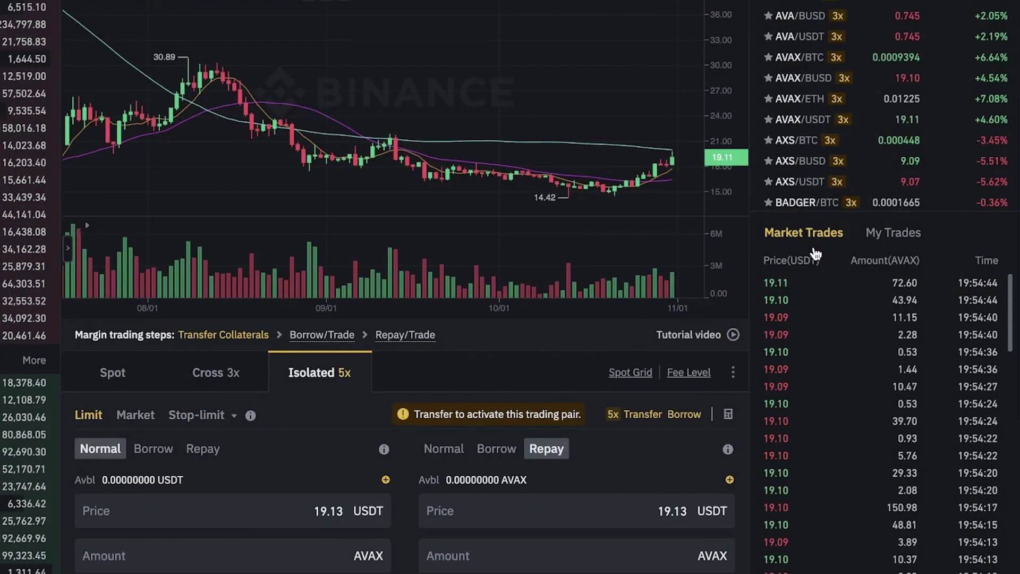
Open Trade > Margin for BTC/USDT and close its welcome dialog
scroll(762, 251, up, 4)
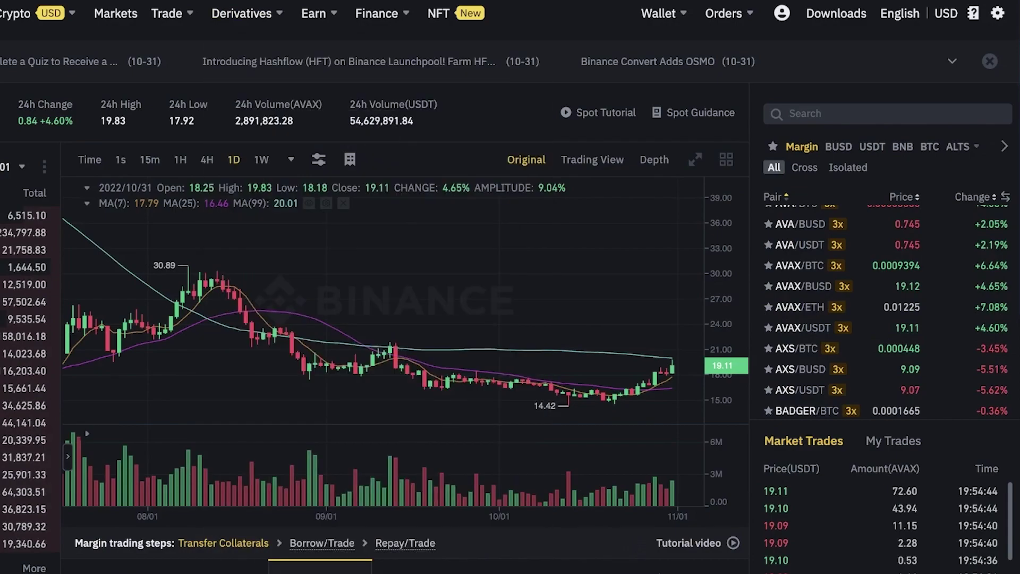
mouse_move(183, 21)
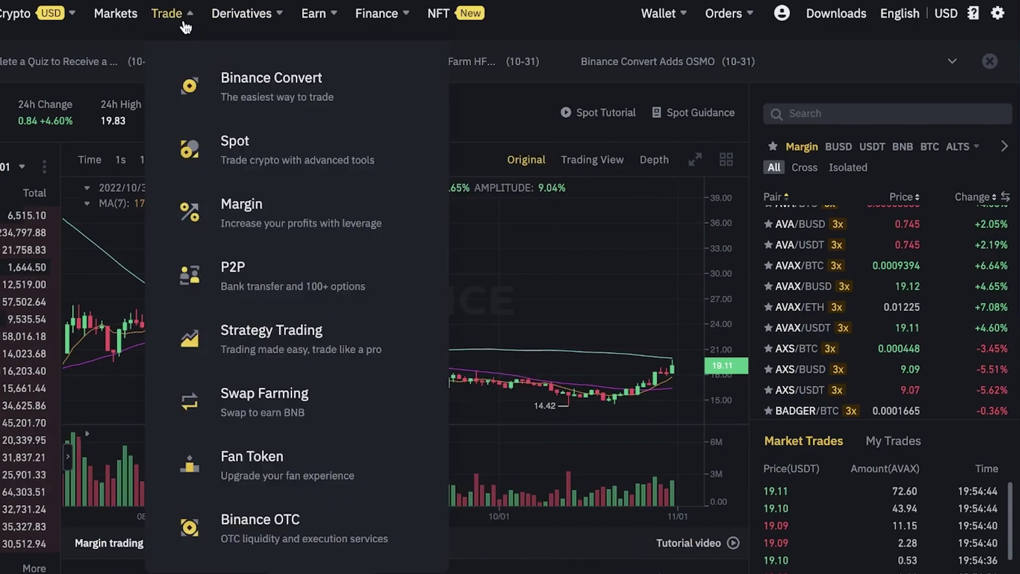
click(261, 230)
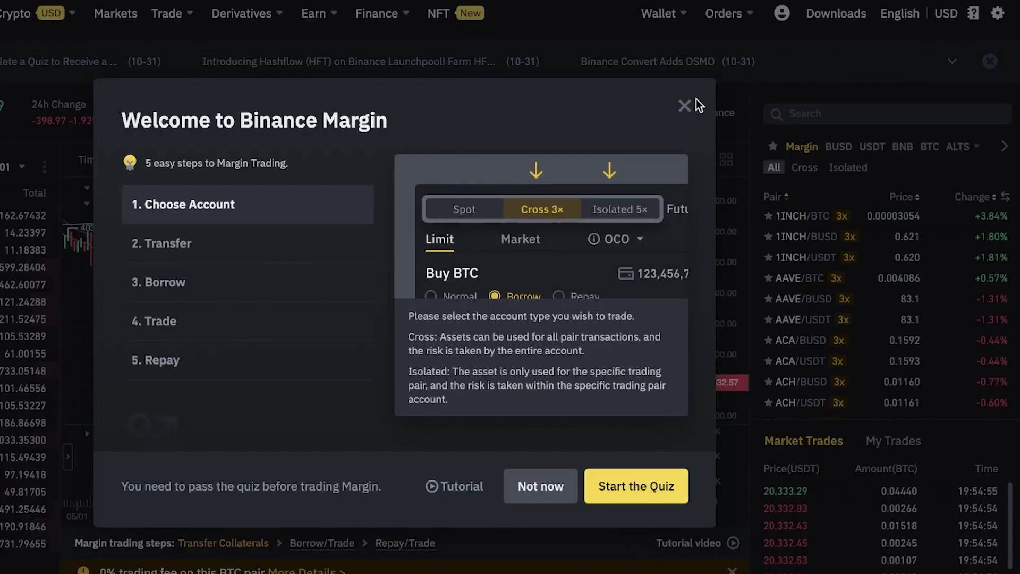
click(685, 107)
scroll(691, 159, down, 5)
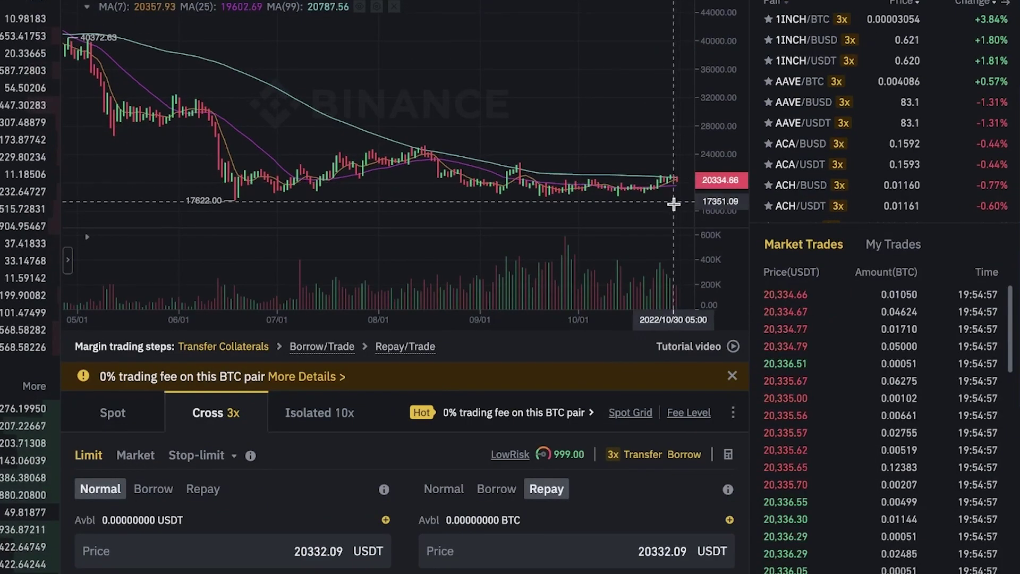
scroll(284, 334, up, 5)
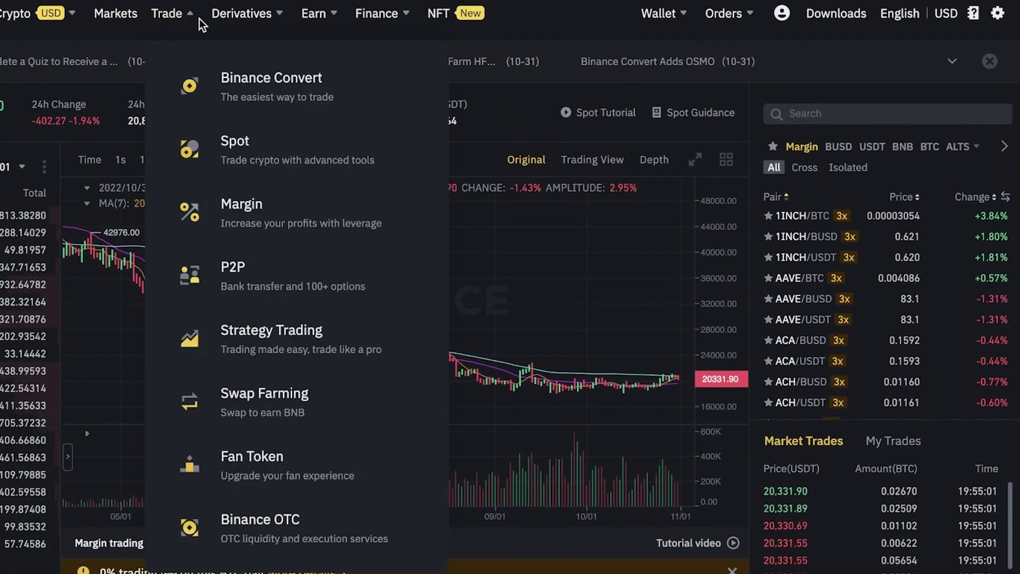
mouse_move(242, 8)
mouse_move(163, 16)
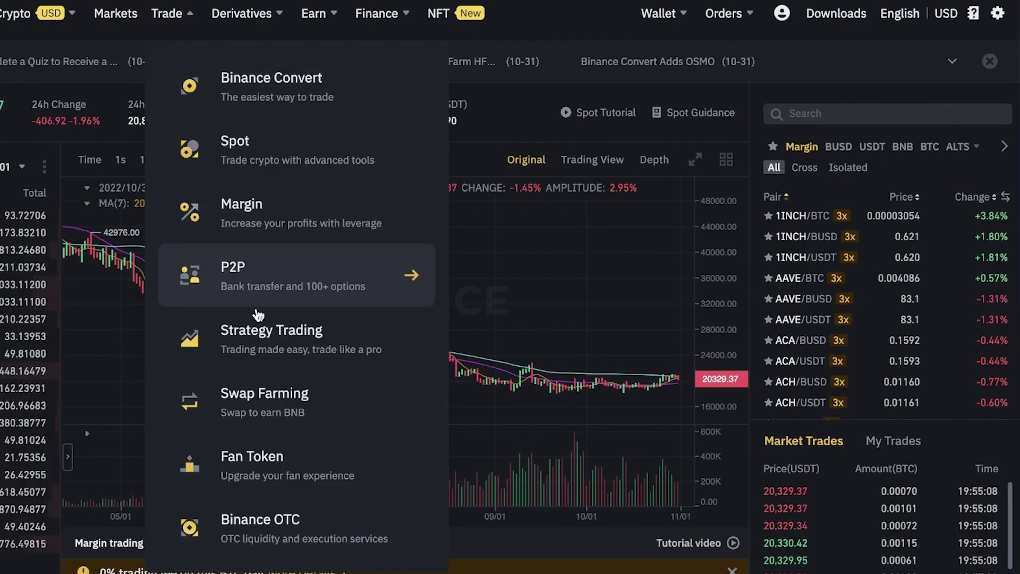
Open Strategy Trading, browse the Spot and Futures Grid rankings, and show the Trade menu
click(262, 360)
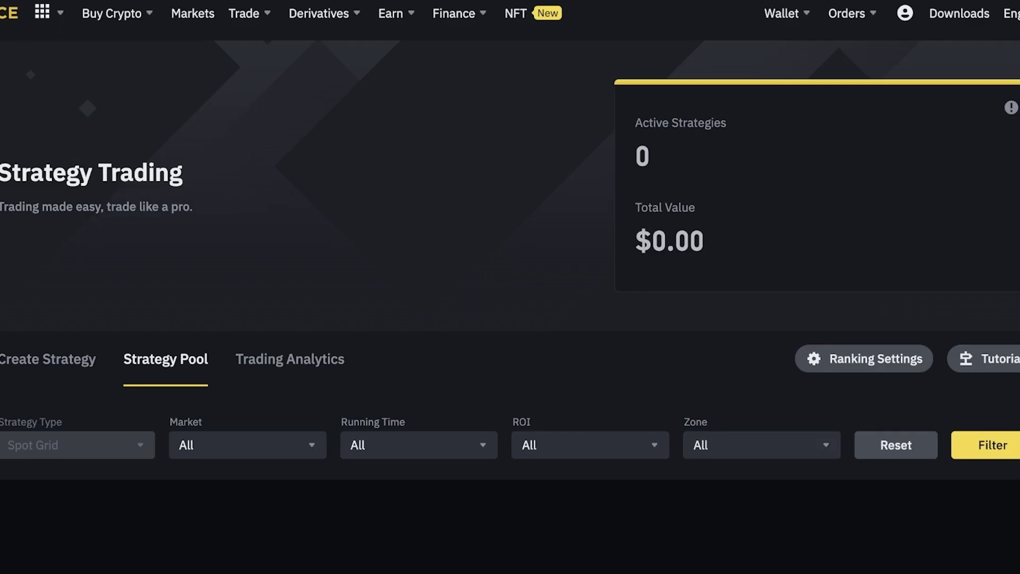
scroll(954, 312, down, 10)
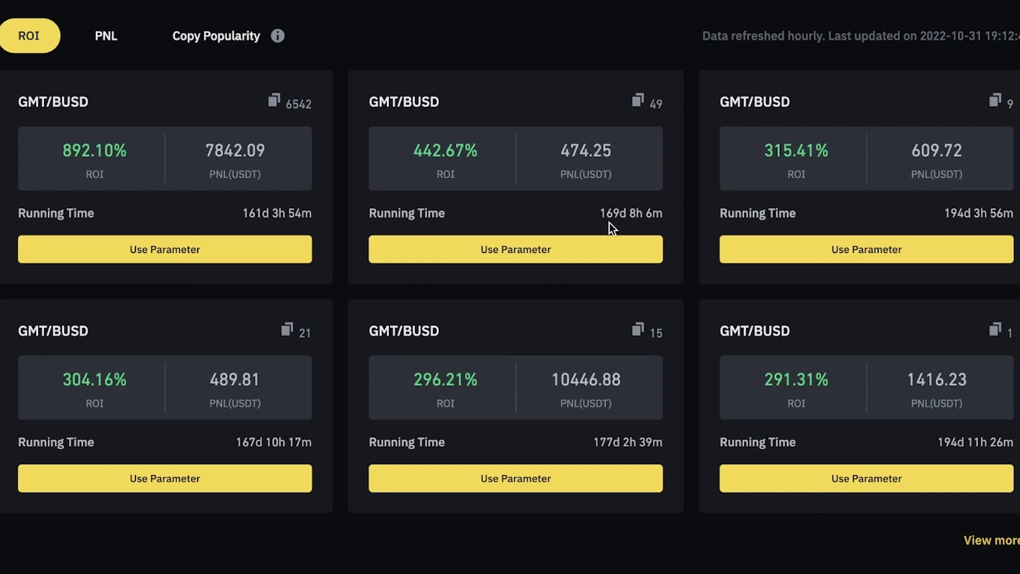
scroll(609, 223, down, 9)
scroll(607, 230, down, 2)
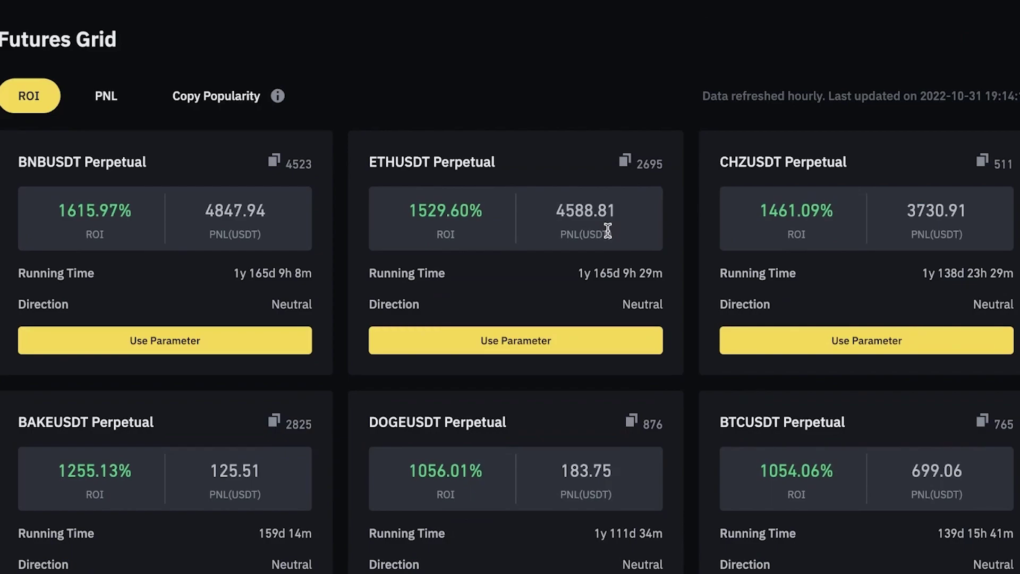
scroll(94, 122, up, 4)
scroll(96, 128, down, 5)
scroll(114, 219, up, 12)
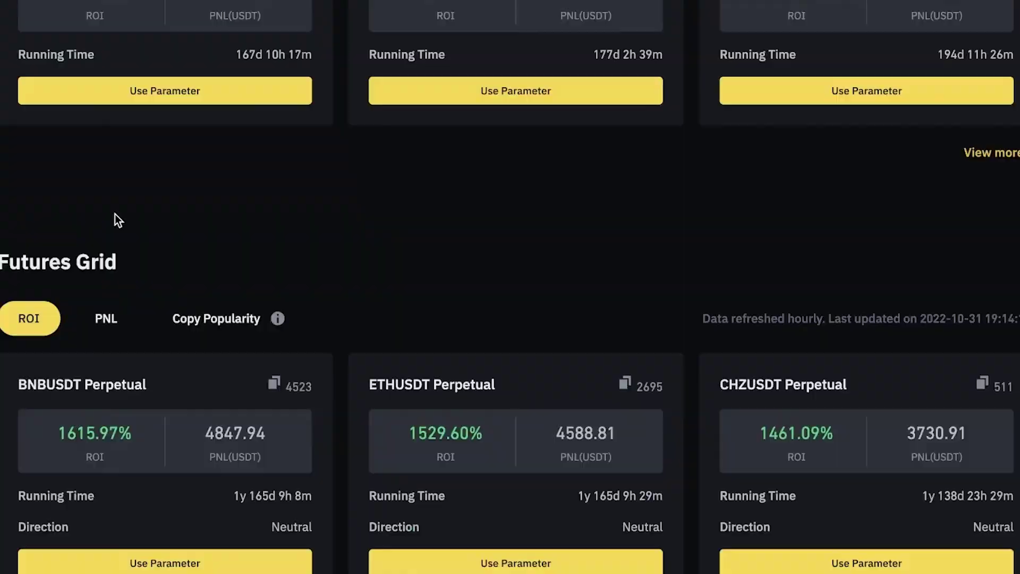
scroll(103, 190, up, 7)
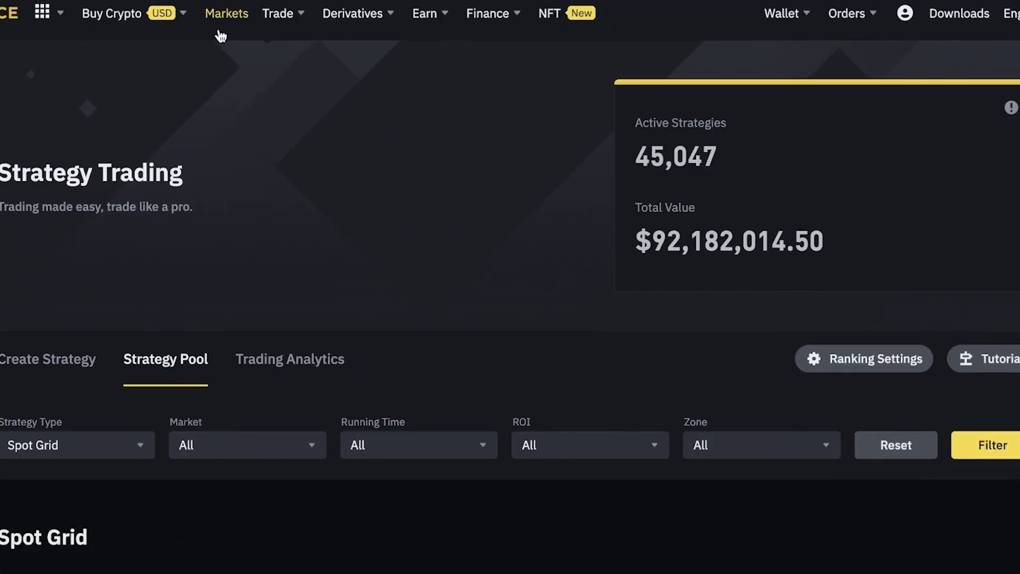
mouse_move(278, 13)
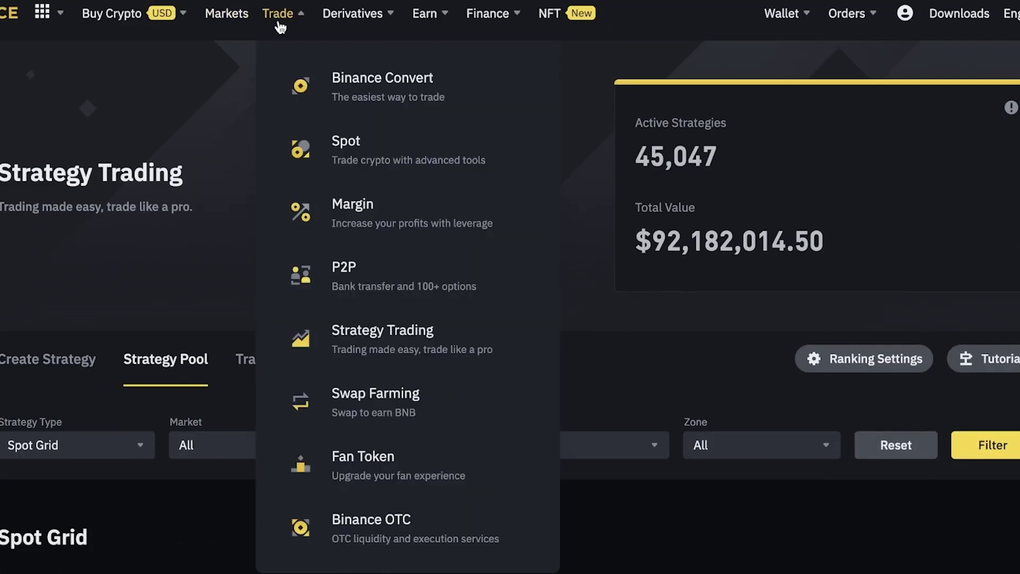
Open Swap Farming with its USDT-to-WOO swap form, then show the Earn menu
click(408, 423)
scroll(413, 421, down, 3)
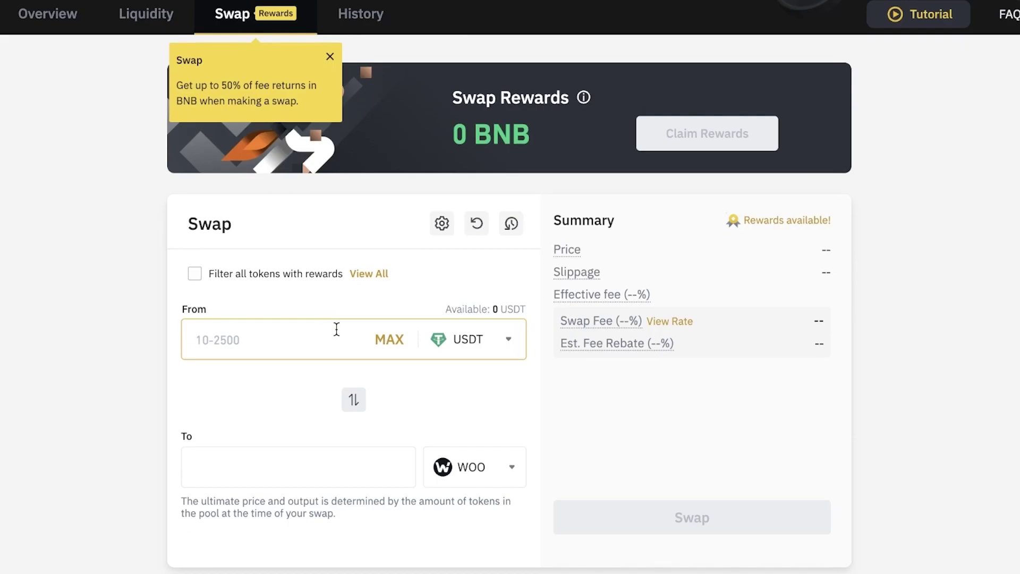
scroll(622, 277, up, 2)
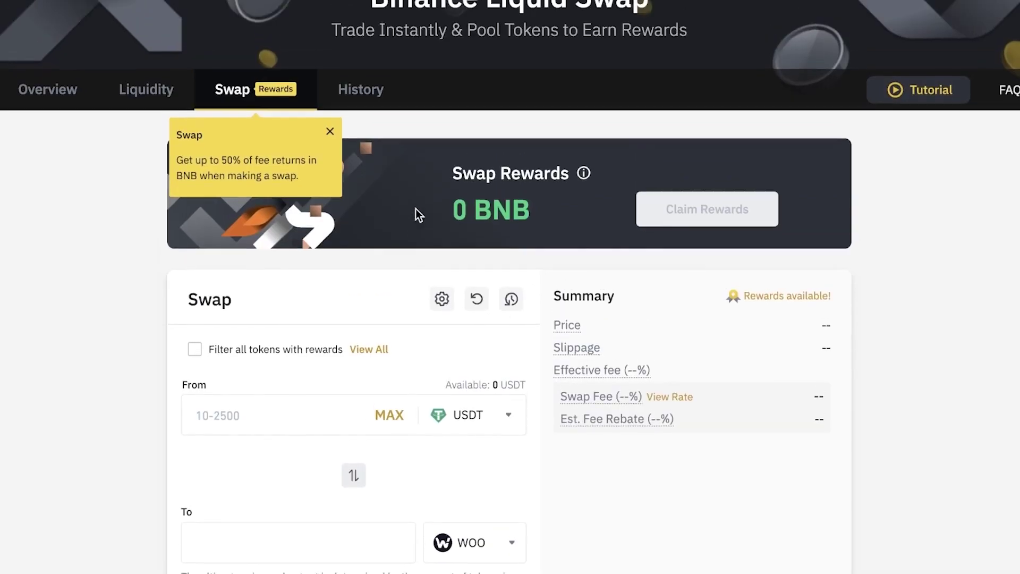
scroll(418, 214, up, 2)
mouse_move(303, 19)
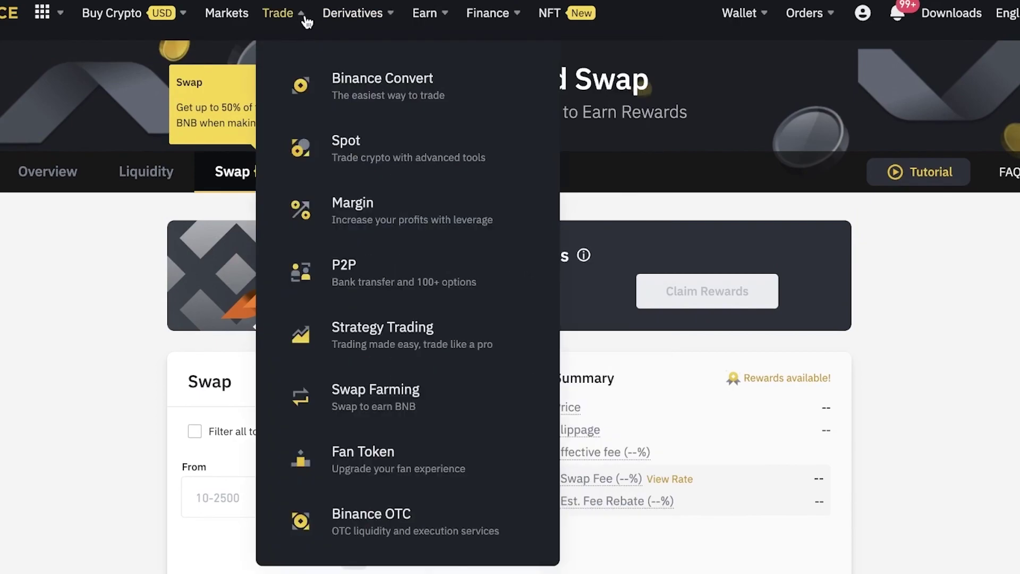
mouse_move(433, 14)
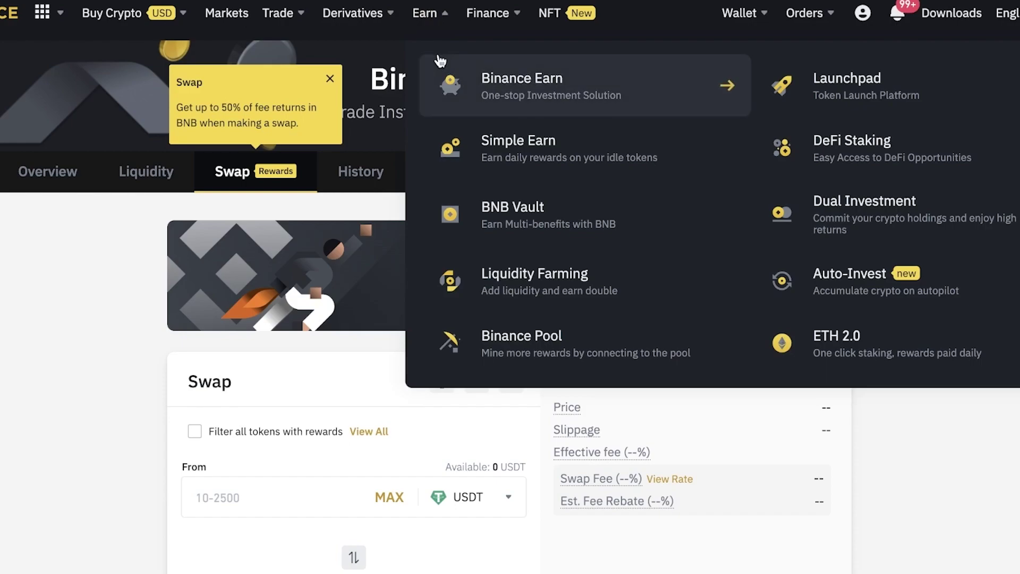
Open Binance Earn, toggle the Dual Investment and Simple Earn tabs, and open Simple Earn
click(505, 108)
scroll(492, 125, down, 1)
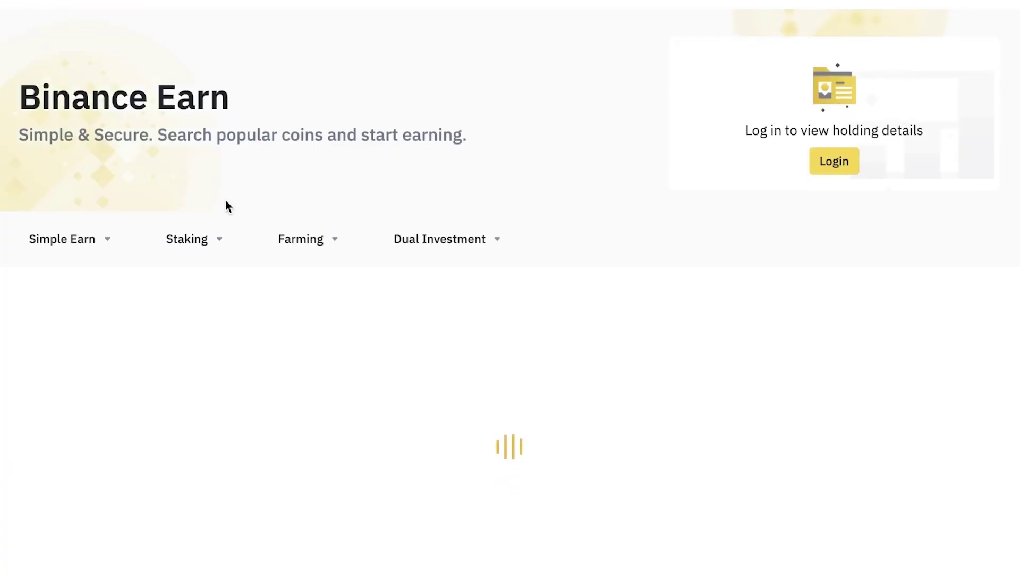
click(472, 238)
click(90, 247)
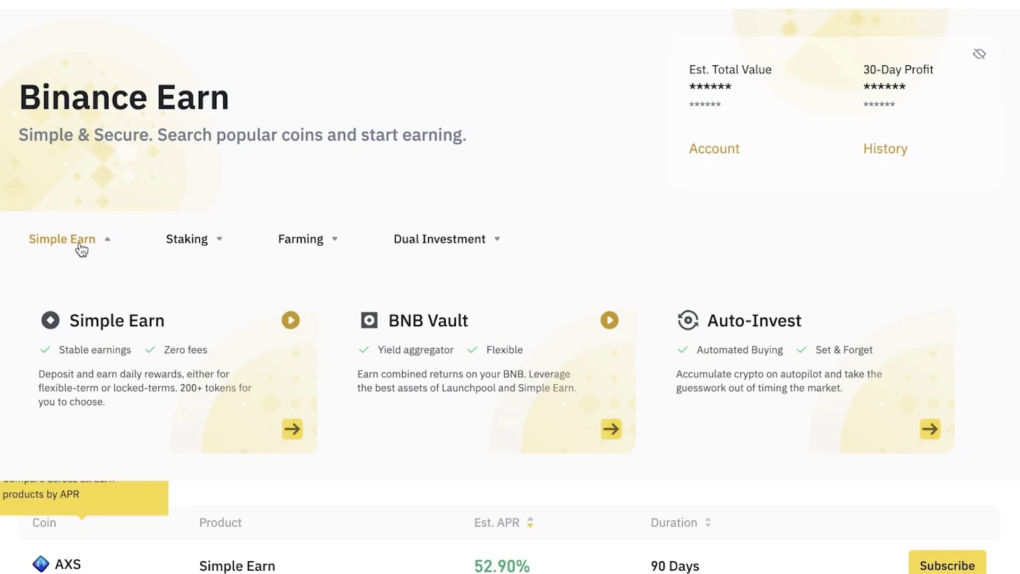
click(87, 346)
Set SOL's protected product duration to 30 days, showing 5.86% APR
scroll(93, 345, down, 4)
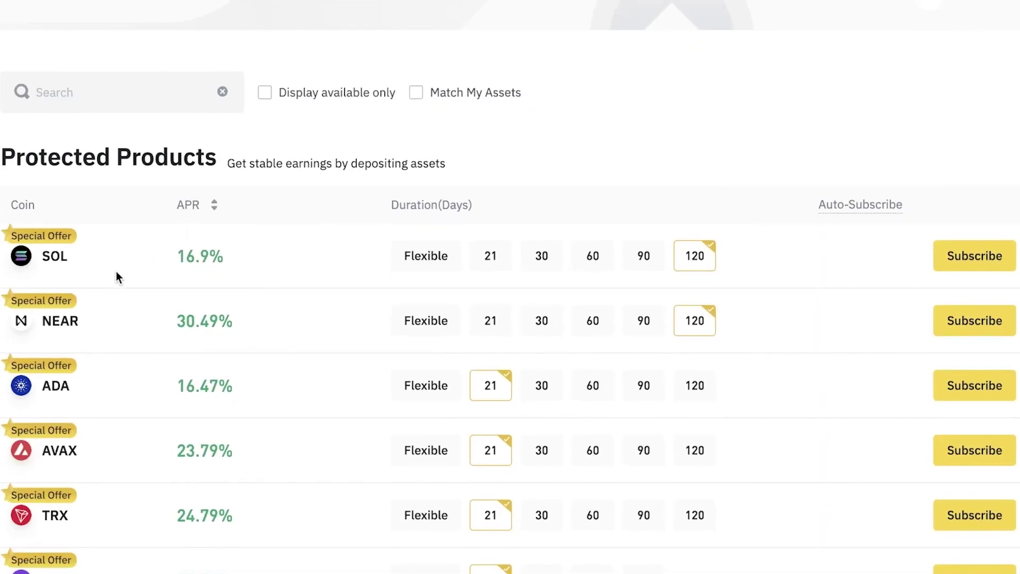
scroll(117, 277, down, 1)
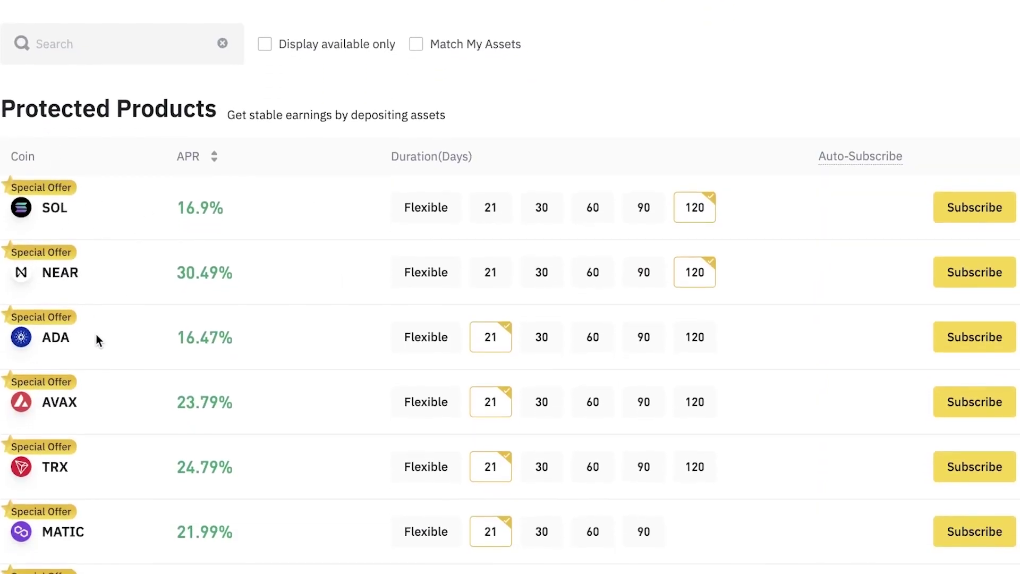
click(490, 212)
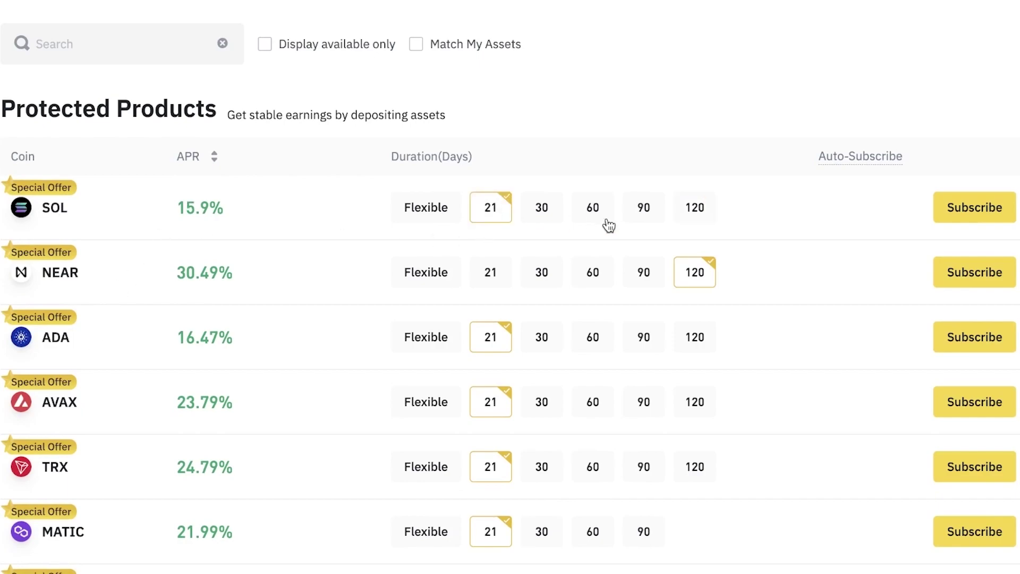
click(556, 211)
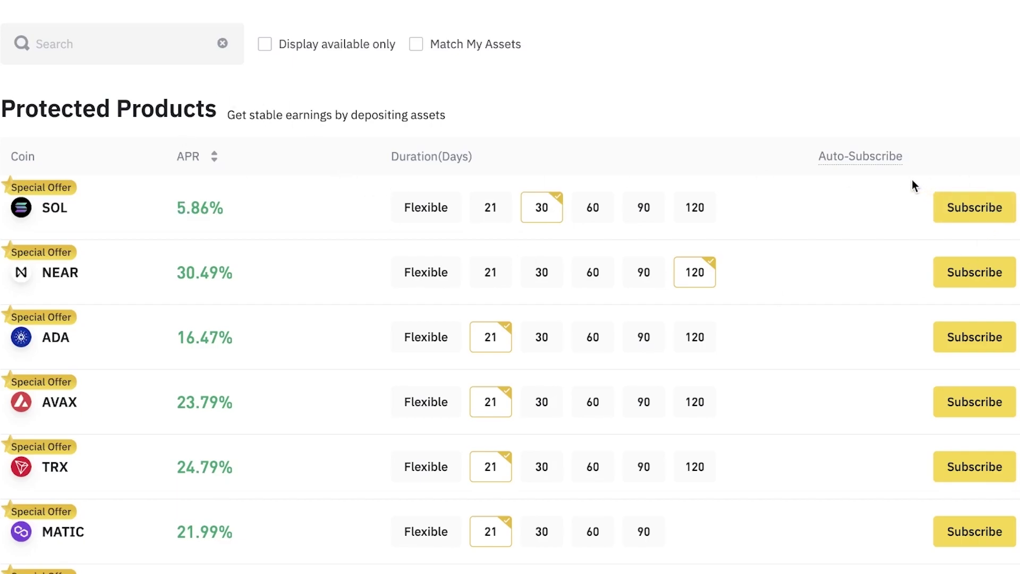
scroll(913, 179, up, 3)
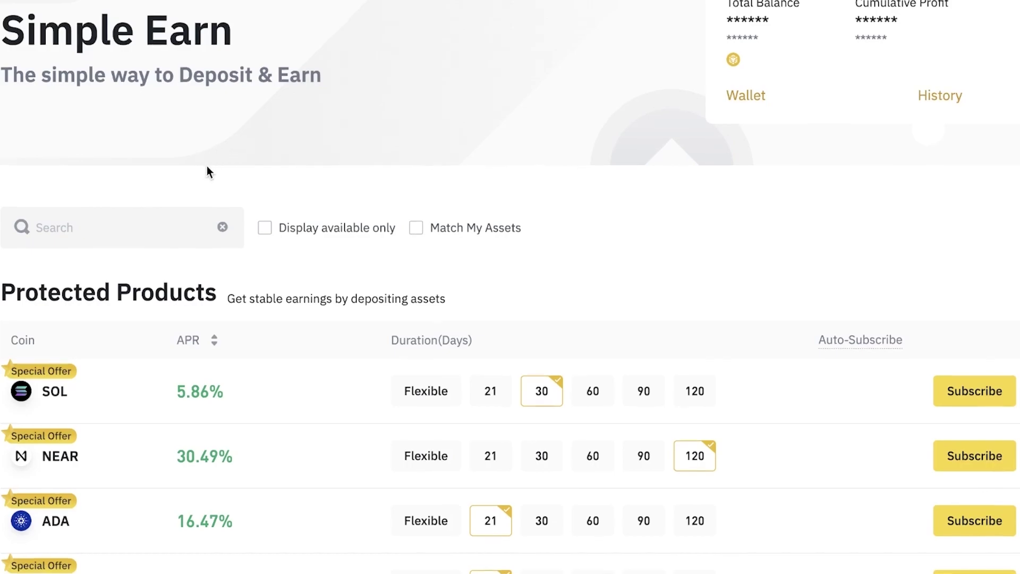
scroll(206, 166, up, 2)
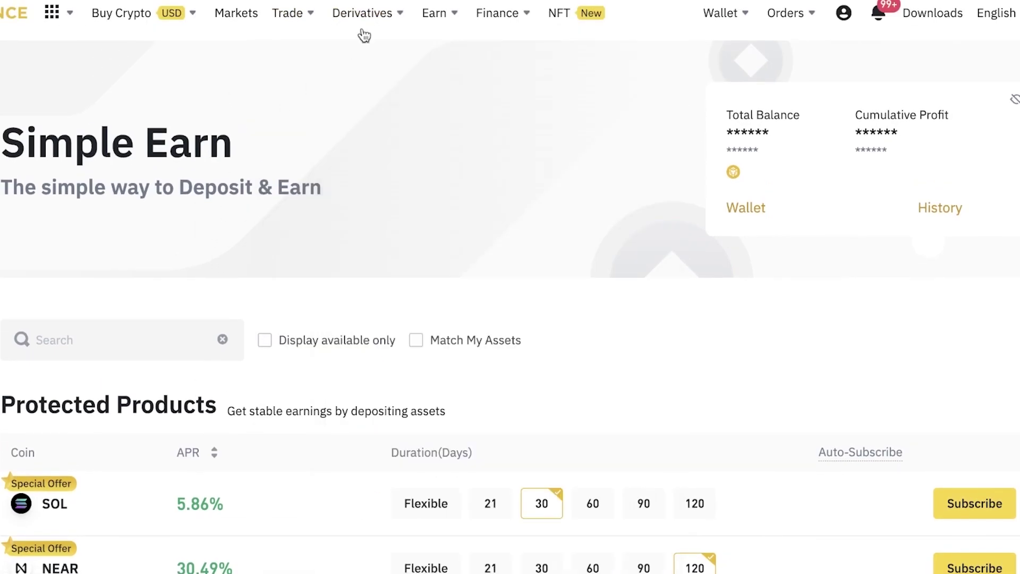
mouse_move(434, 13)
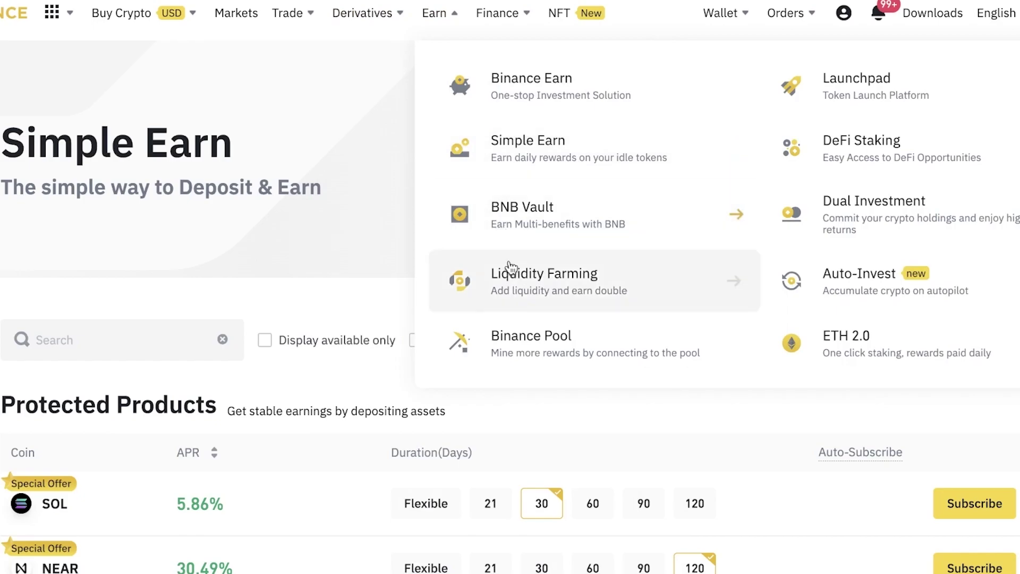
Open the Liquidity Farming pools page and list the Stable pools
click(519, 291)
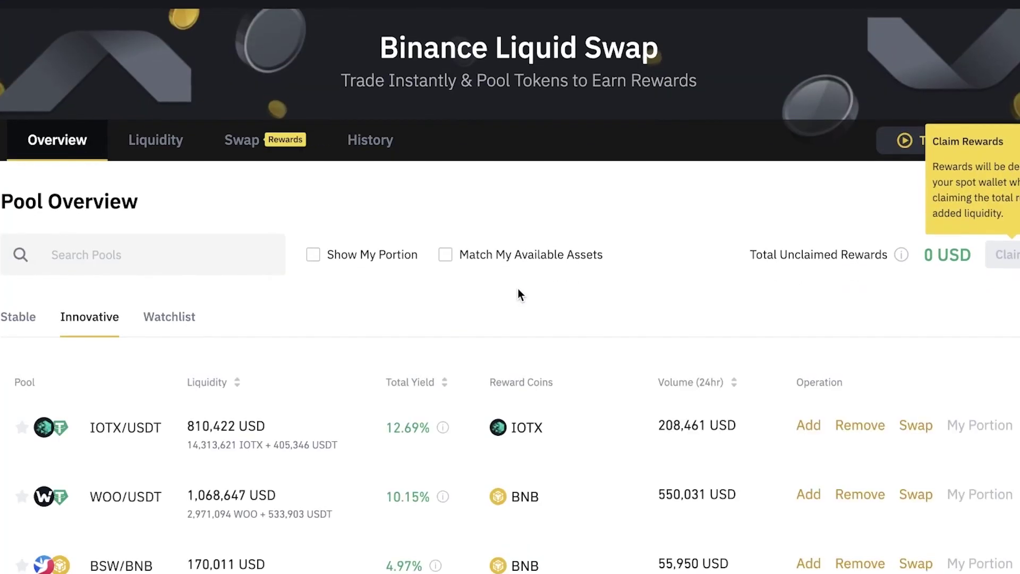
scroll(515, 296, down, 4)
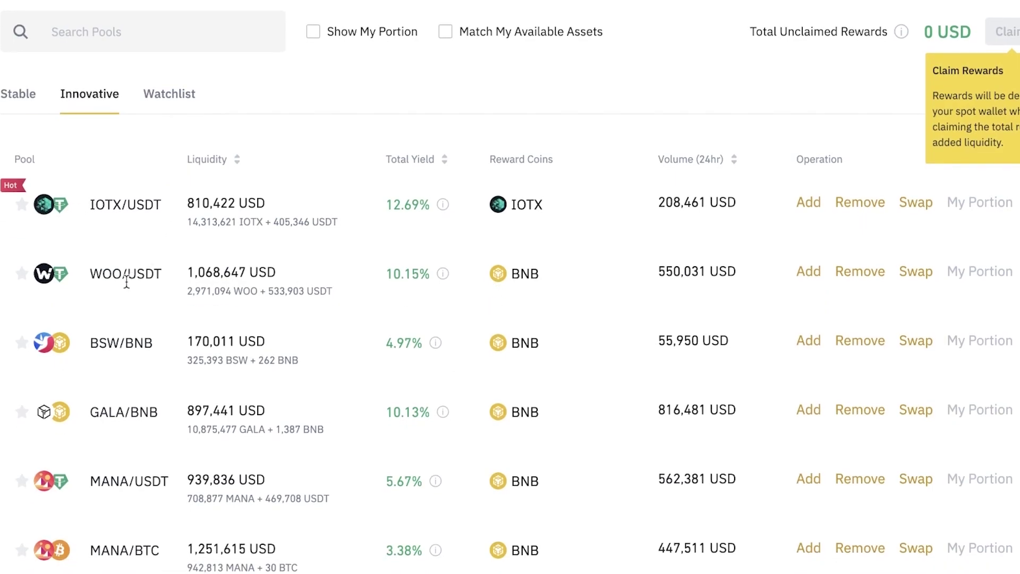
click(27, 106)
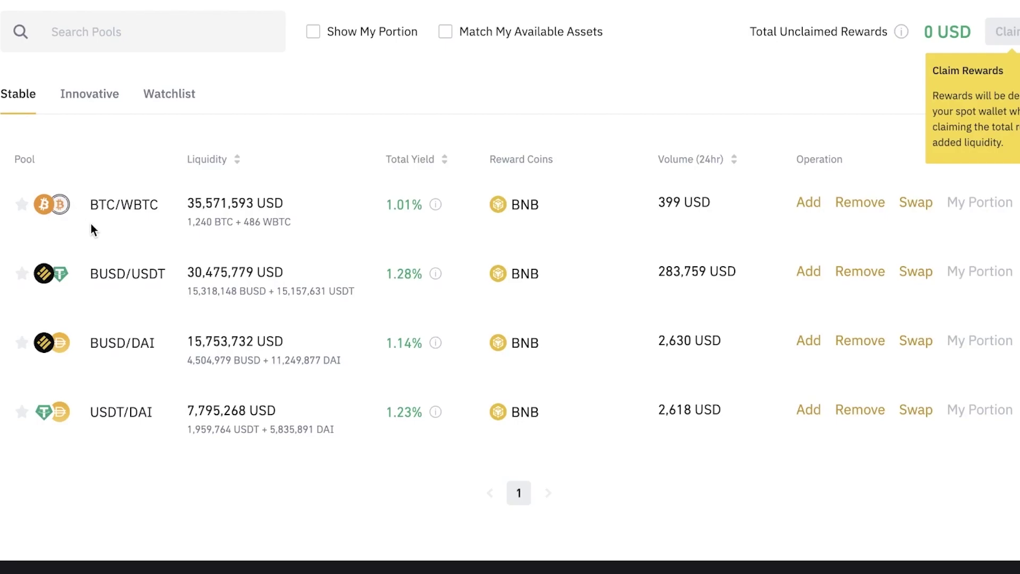
Switch to the Innovative pools, led by IOTX/USDT at 12.69% total yield
click(88, 101)
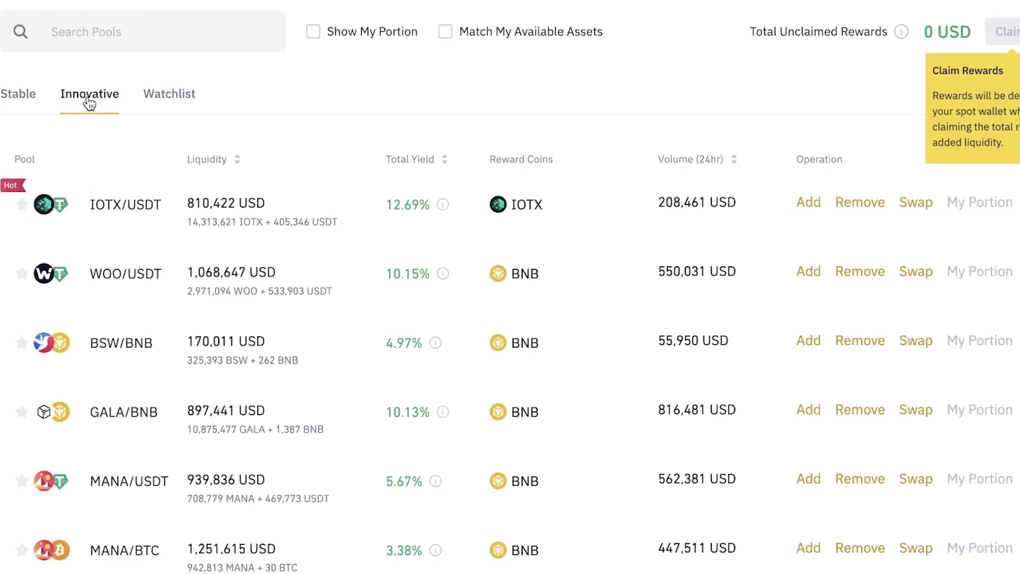
scroll(95, 119, down, 1)
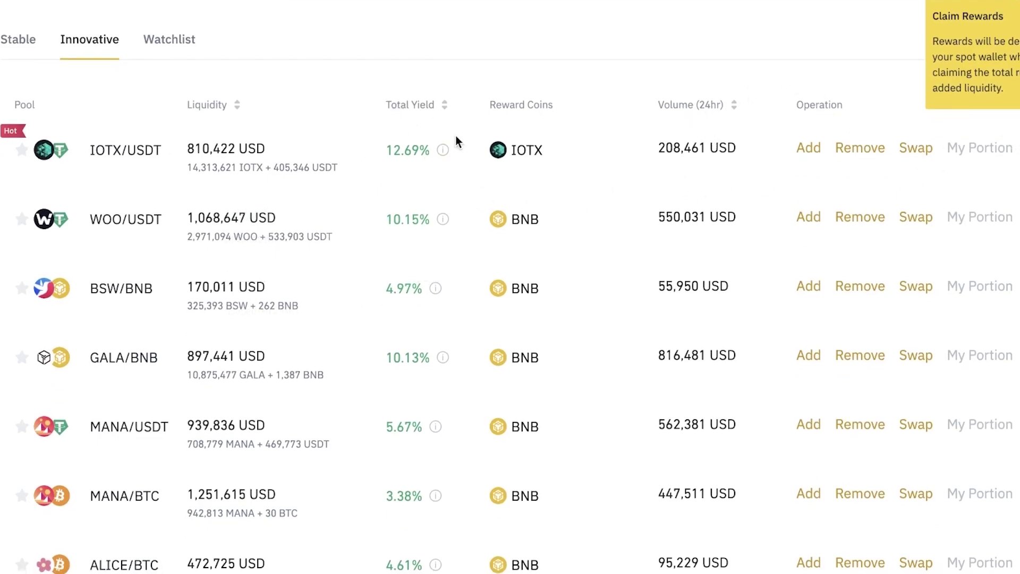
scroll(455, 143, up, 1)
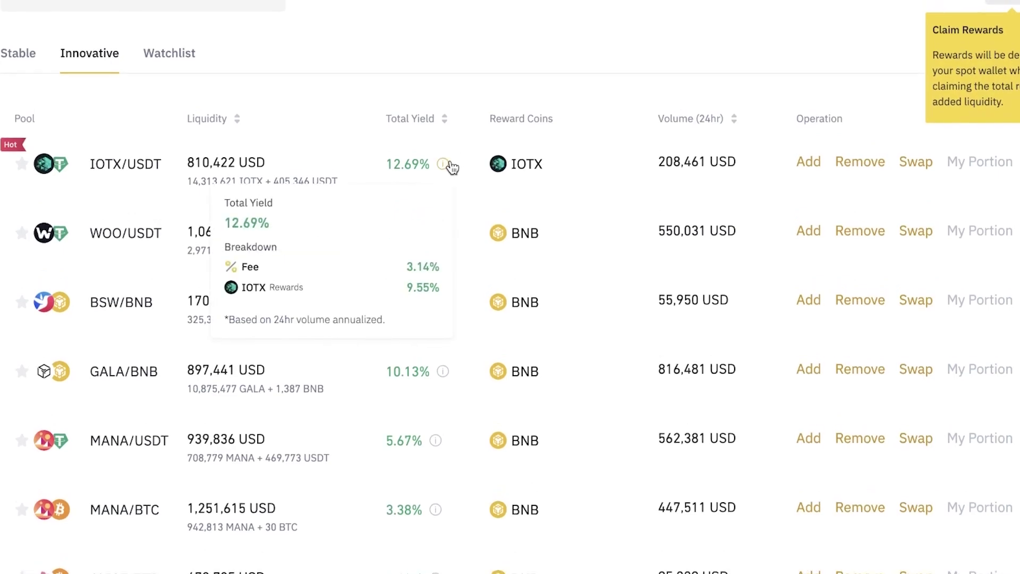
scroll(445, 163, up, 5)
mouse_move(440, 21)
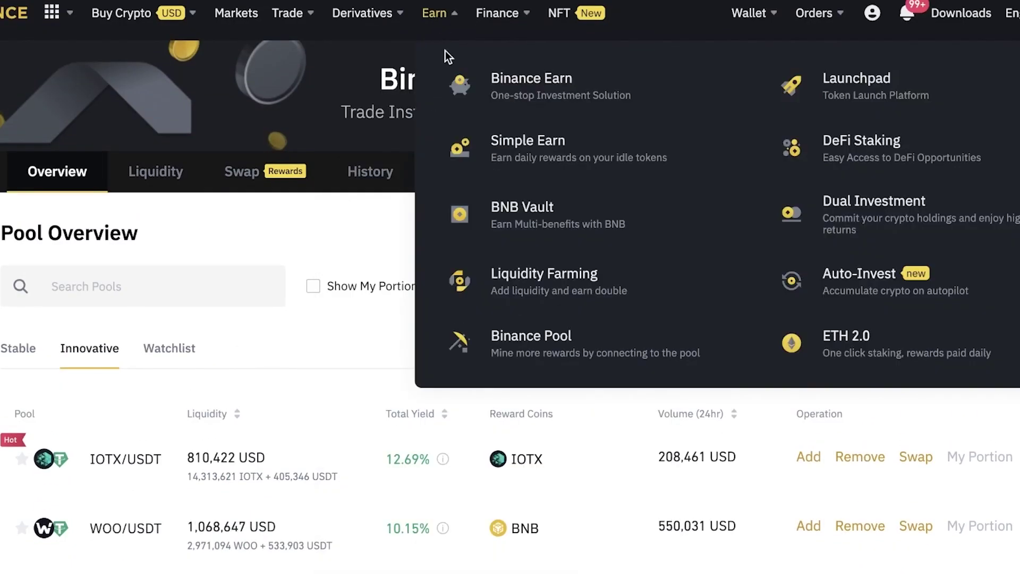
Show the Innovative pool overview with IOTX/USDT and WOO/USDT yields and volumes, then bring up the Earn menu
click(595, 359)
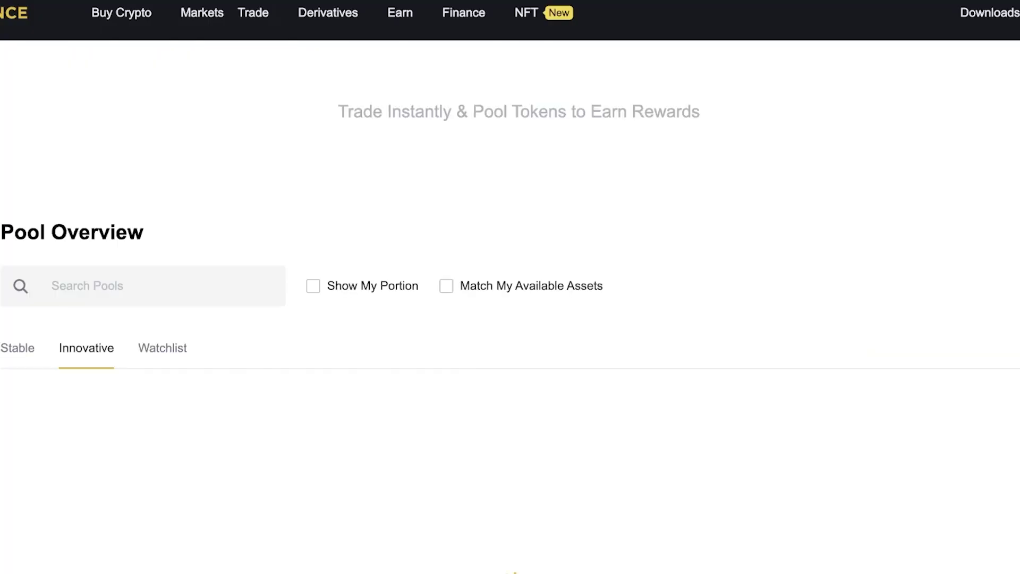
mouse_move(425, 23)
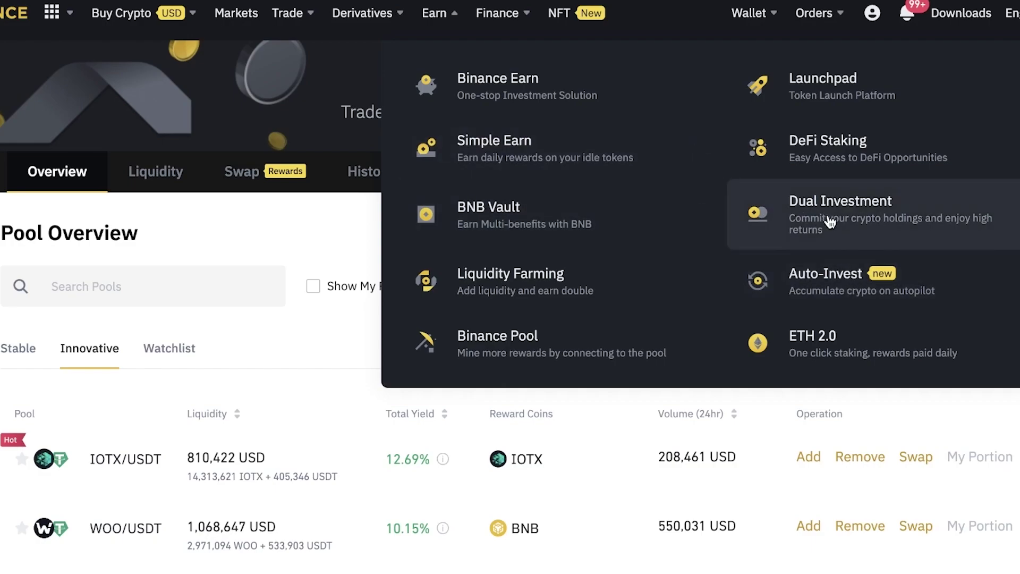
Open Auto-Invest and show BNB's return over the last 7 days
click(839, 286)
scroll(837, 291, down, 10)
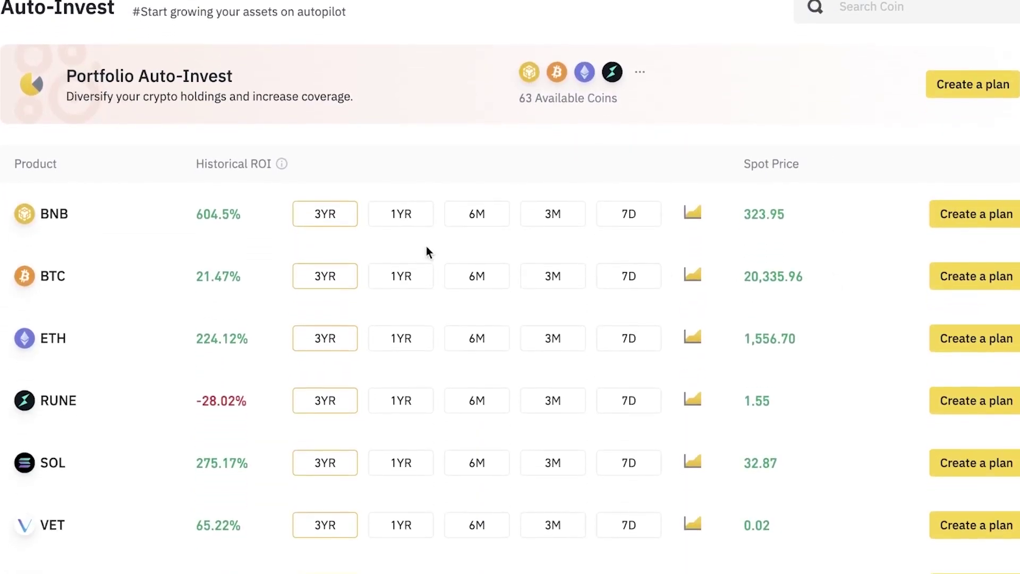
click(628, 215)
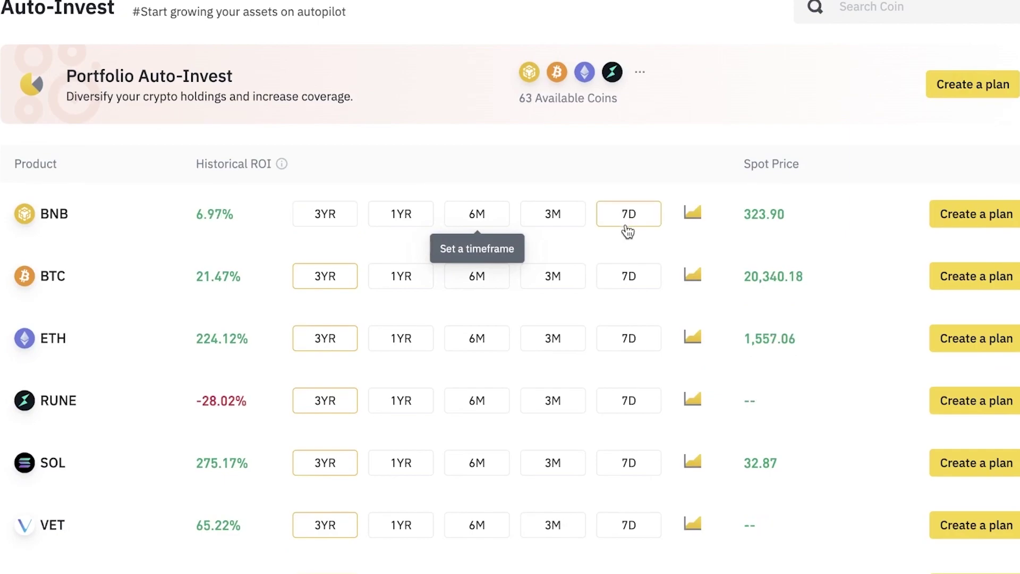
Preview a new BNB auto-invest plan, then close it without creating it
click(976, 214)
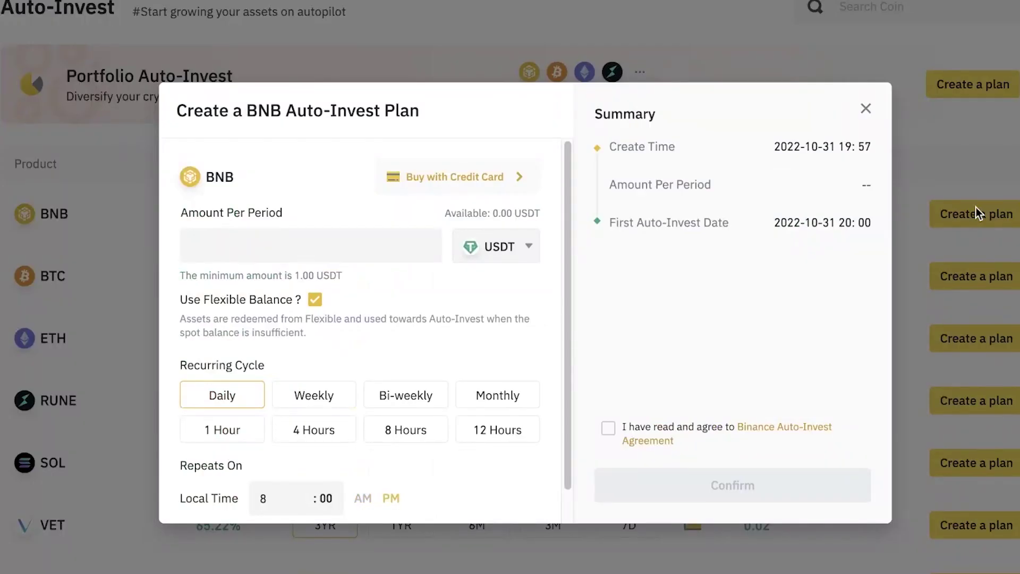
scroll(338, 200, down, 1)
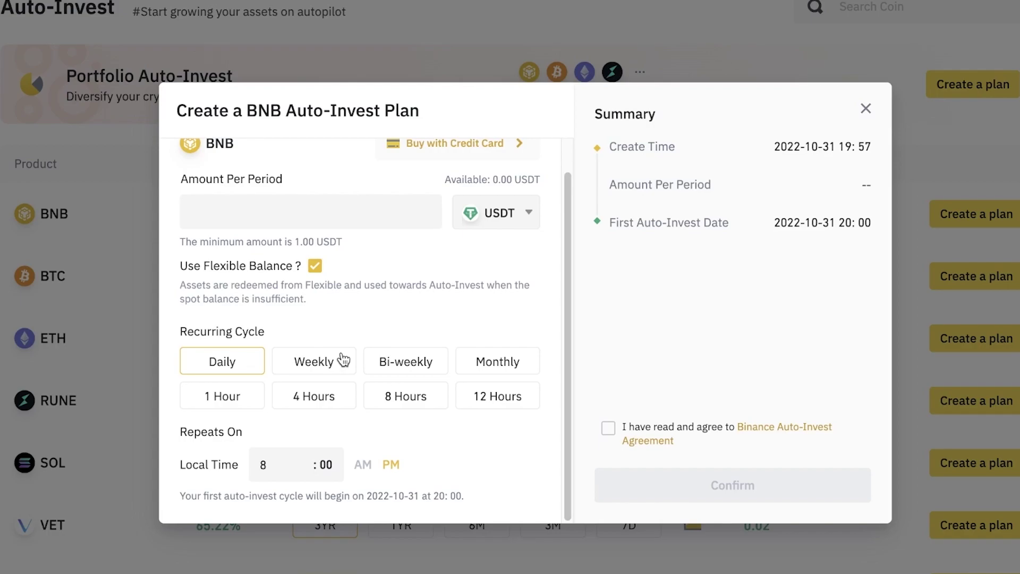
click(866, 108)
scroll(816, 127, up, 10)
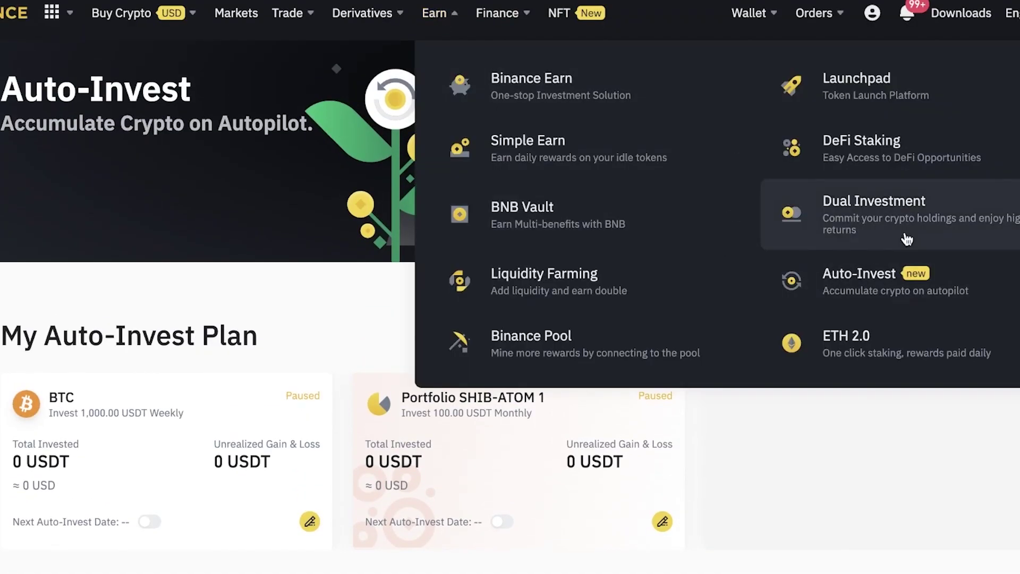
Open Dual Investment and acknowledge its risk warning
click(928, 230)
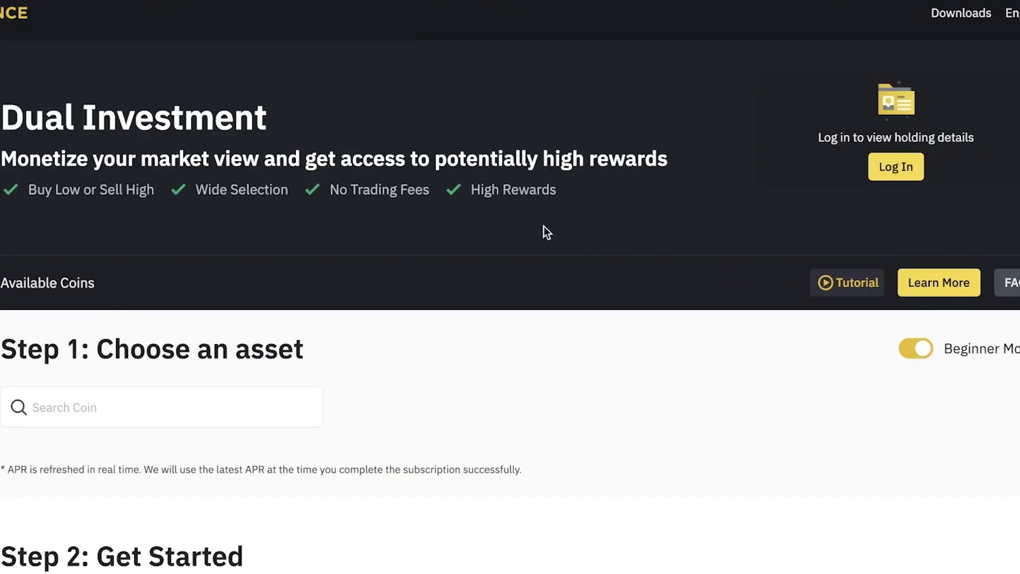
scroll(542, 234, down, 6)
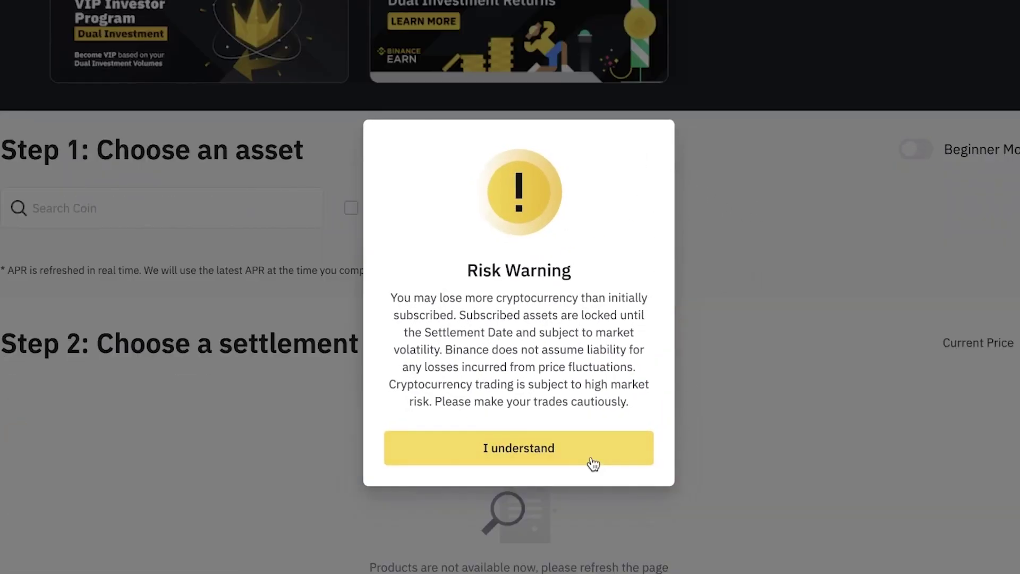
click(593, 465)
Review the BTC Sell High settlement targets, starting at $20,500 with 117.81% APR
scroll(615, 339, down, 8)
scroll(215, 184, up, 1)
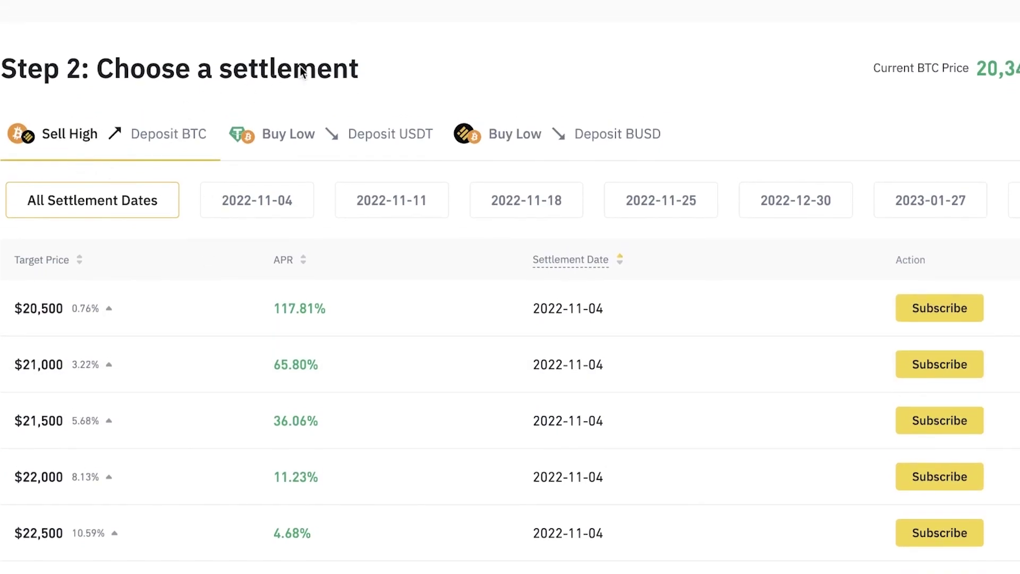
scroll(577, 85, up, 1)
scroll(582, 95, up, 5)
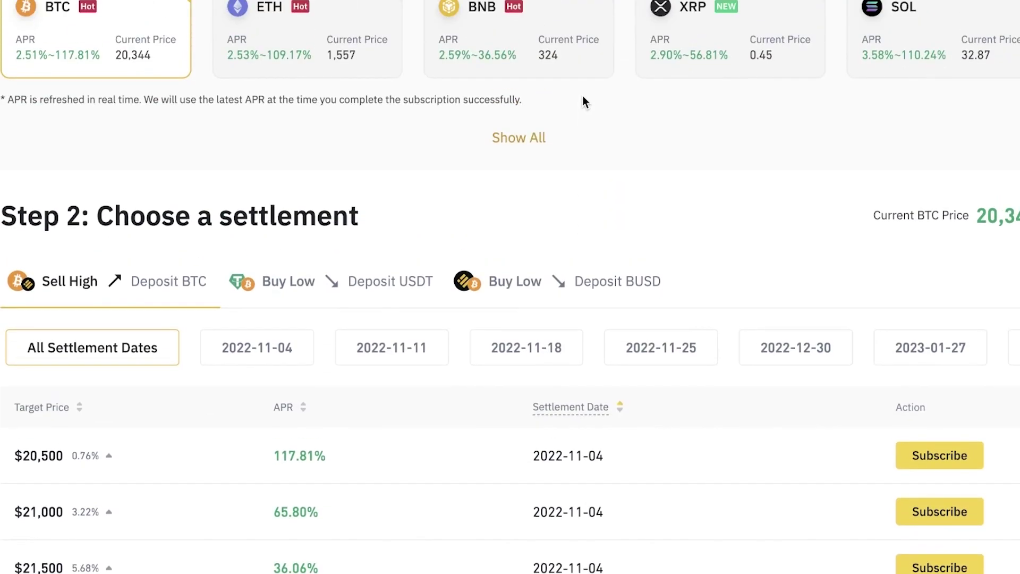
scroll(579, 95, up, 8)
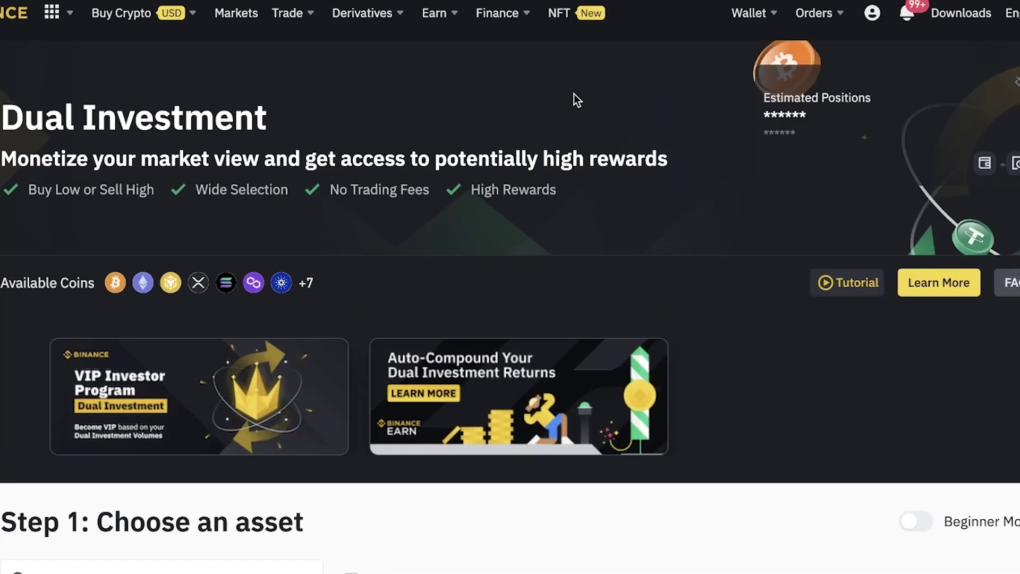
Open the NFT marketplace and accept its terms and conditions
click(561, 14)
click(563, 21)
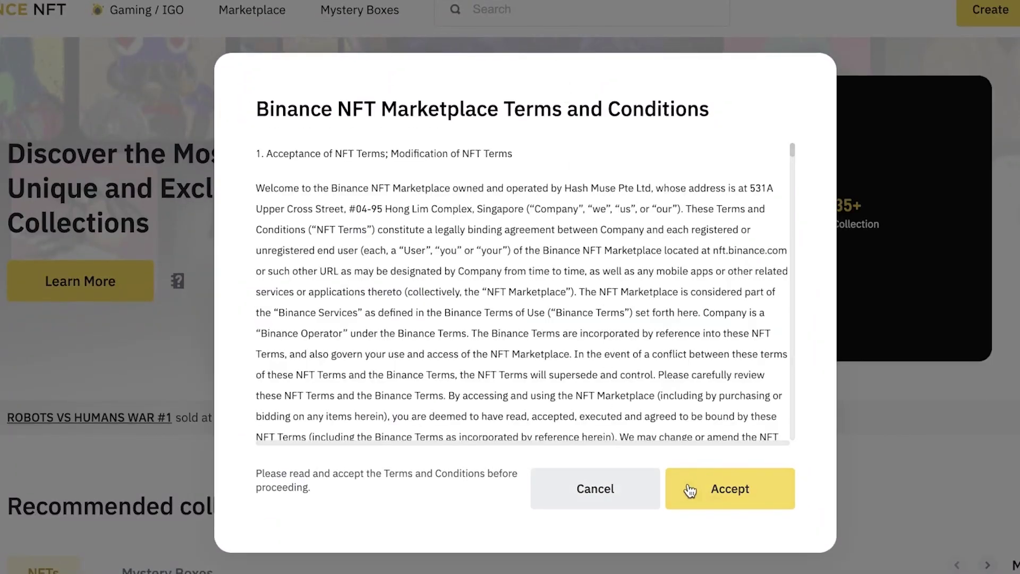
click(718, 488)
Browse the recommended collections, top collections and featured NFTs
scroll(717, 485, down, 15)
scroll(633, 342, up, 15)
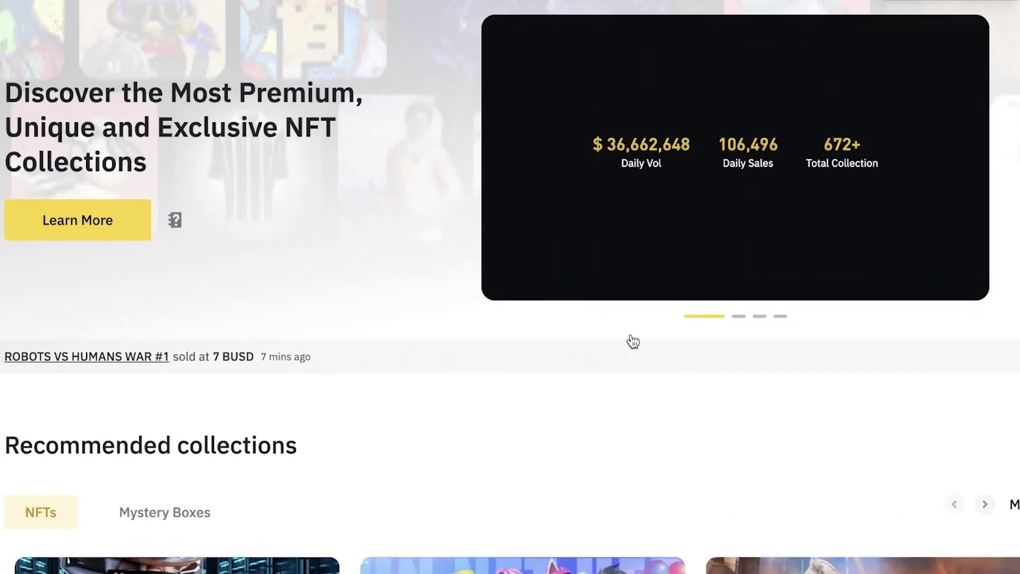
scroll(633, 342, down, 7)
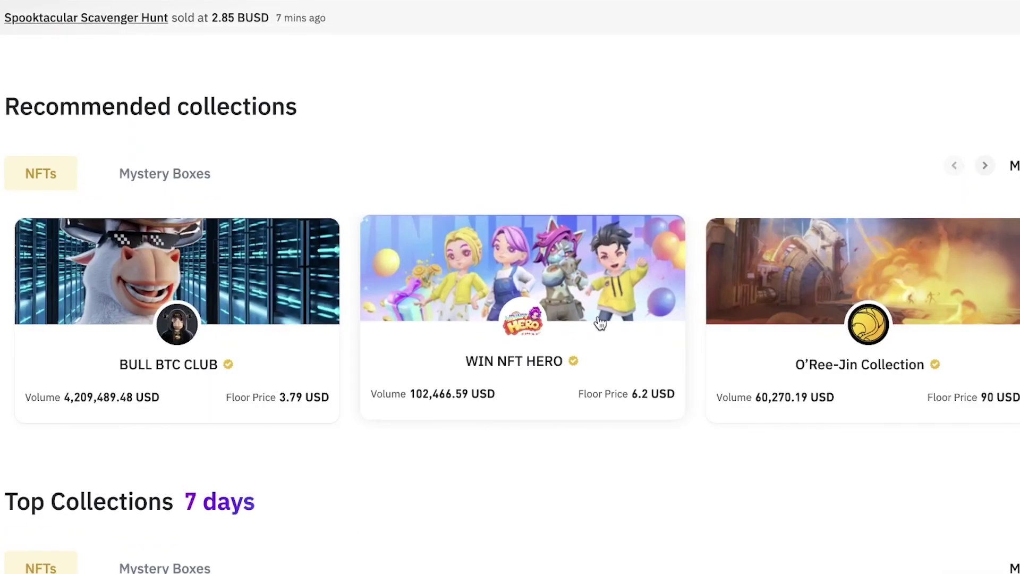
scroll(598, 316, up, 3)
scroll(599, 319, down, 12)
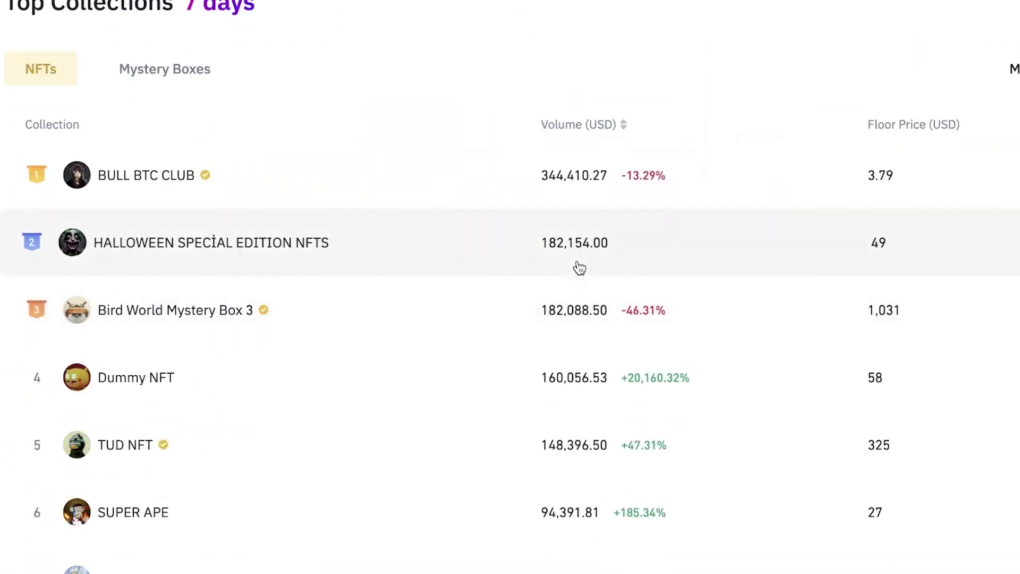
scroll(578, 266, up, 4)
scroll(578, 267, up, 12)
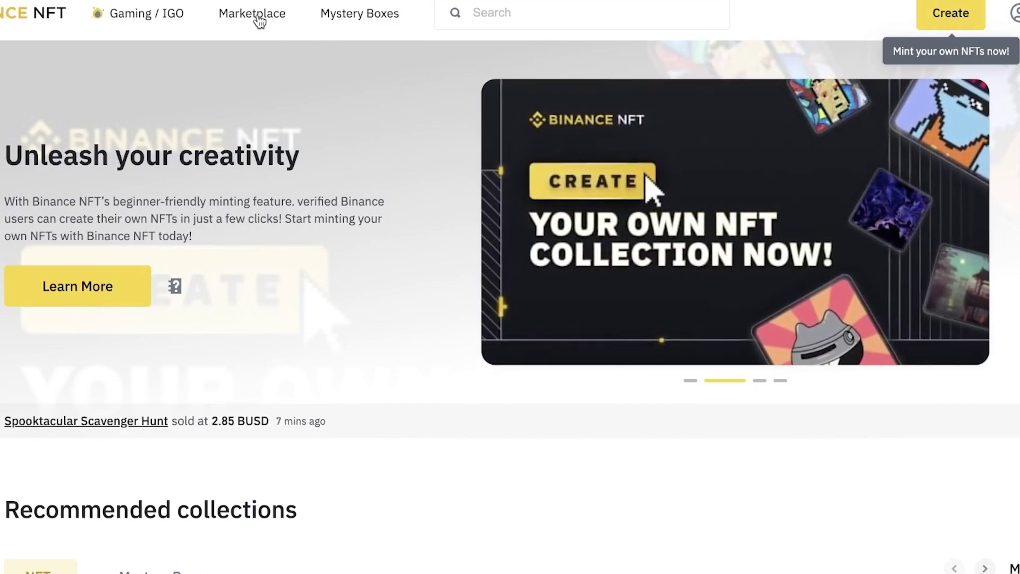
scroll(2, 33, down, 20)
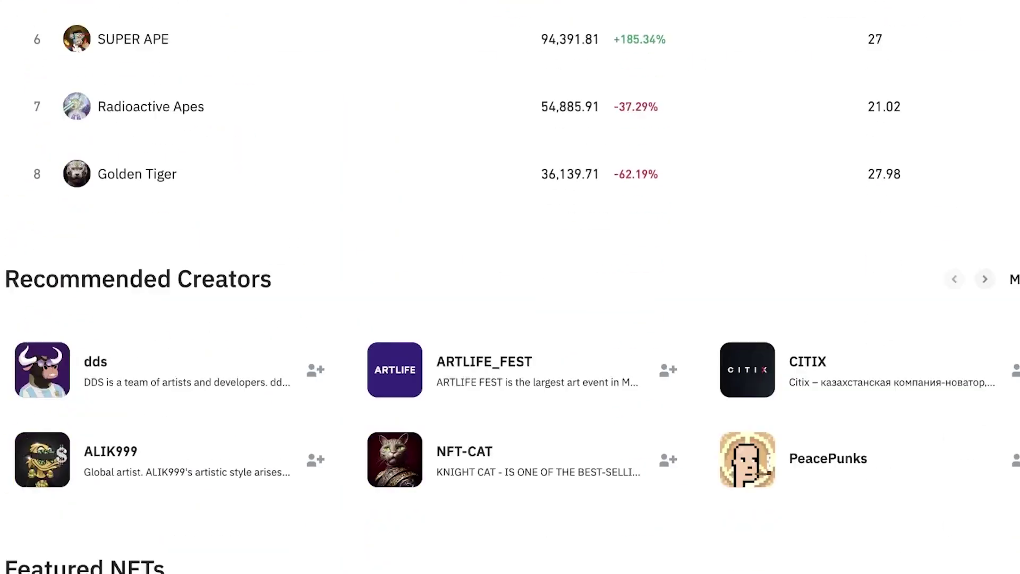
scroll(510, 287, down, 5)
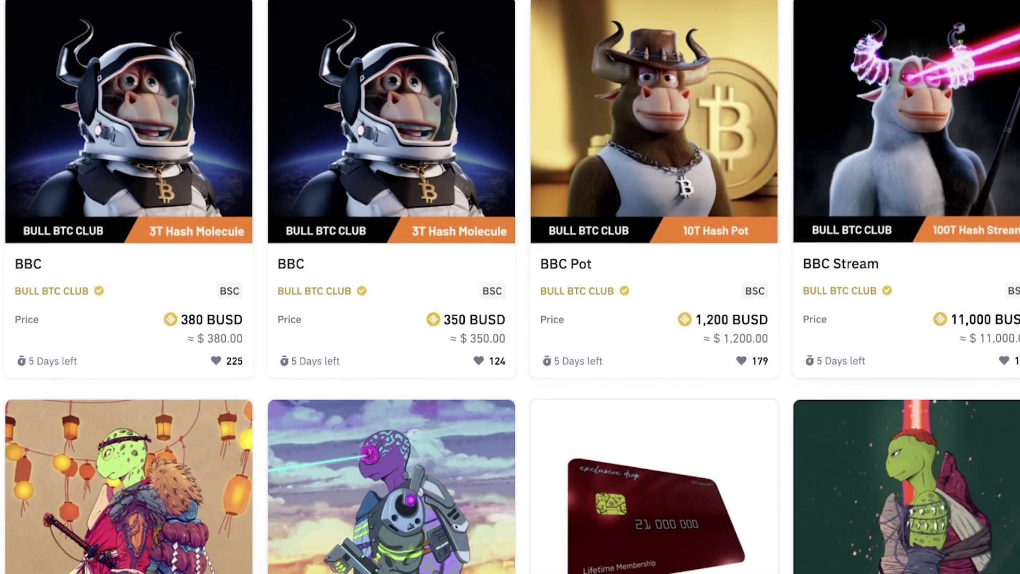
scroll(208, 94, down, 3)
scroll(208, 94, up, 10)
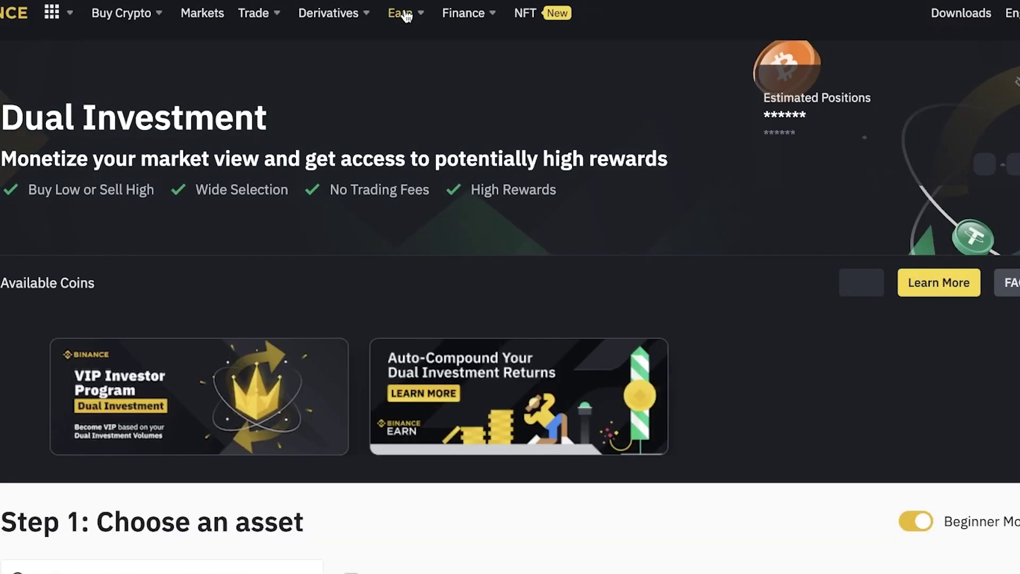
Return to the Binance homepage using the top-left logo
mouse_move(478, 17)
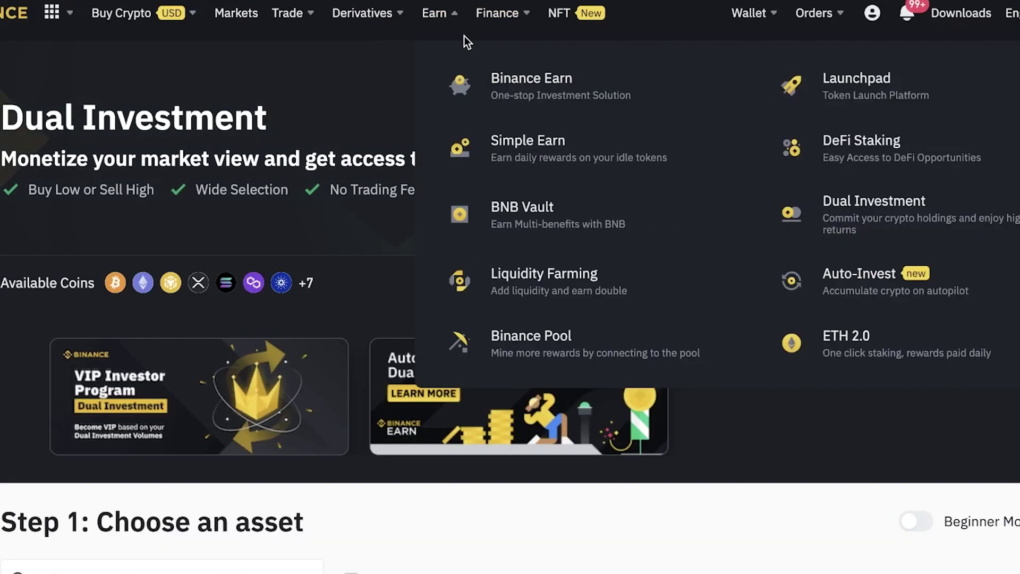
mouse_move(102, 24)
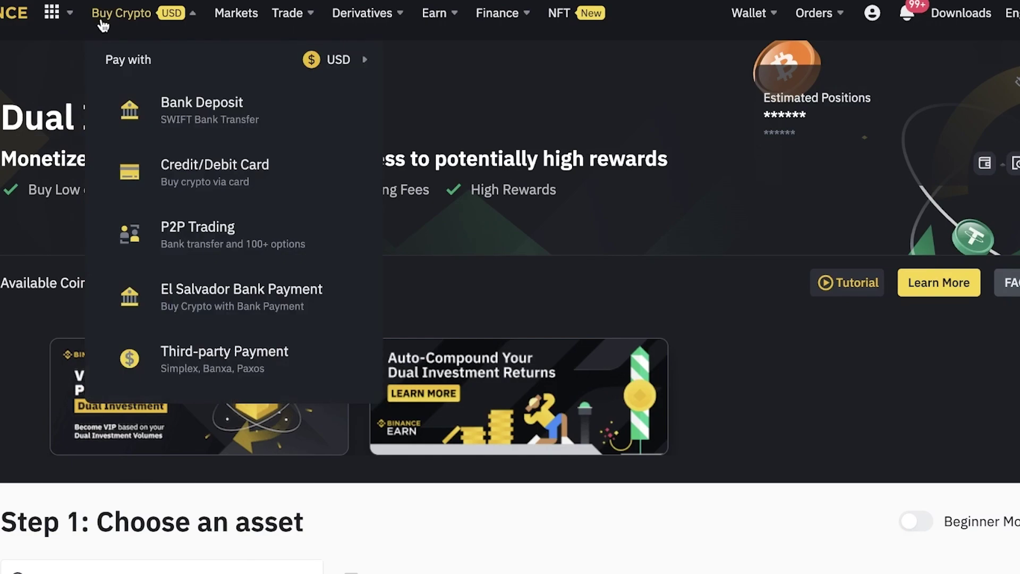
click(5, 13)
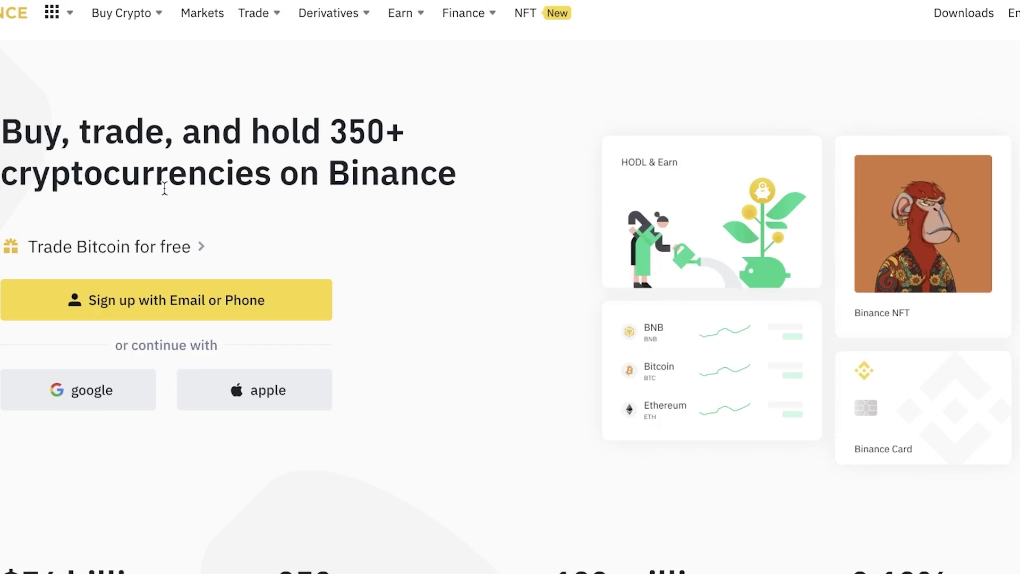